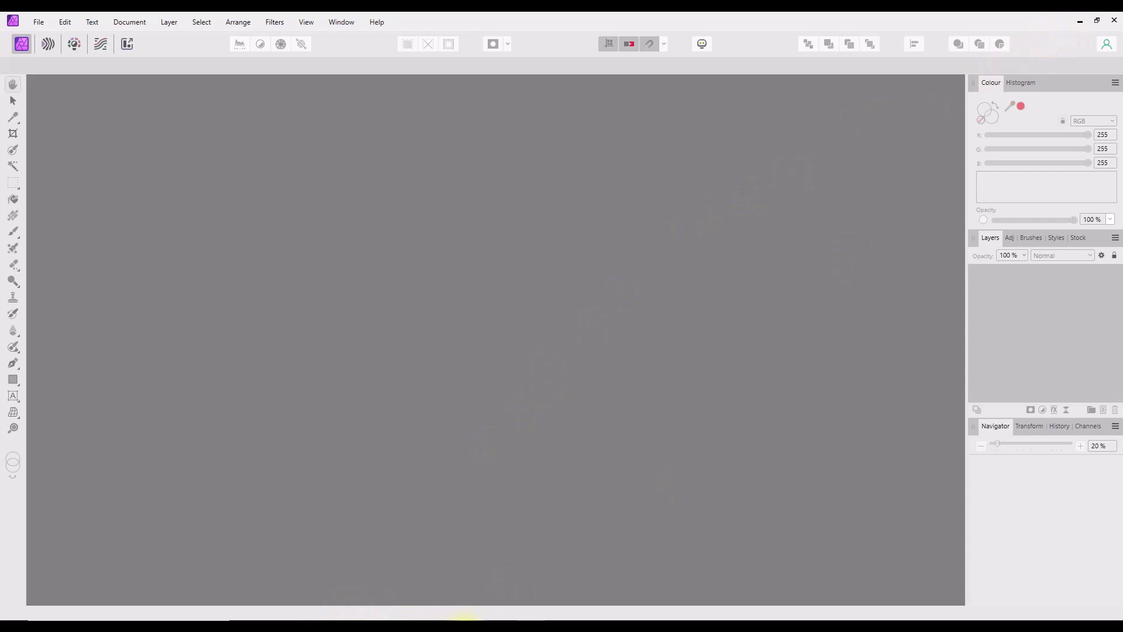
click(463, 564)
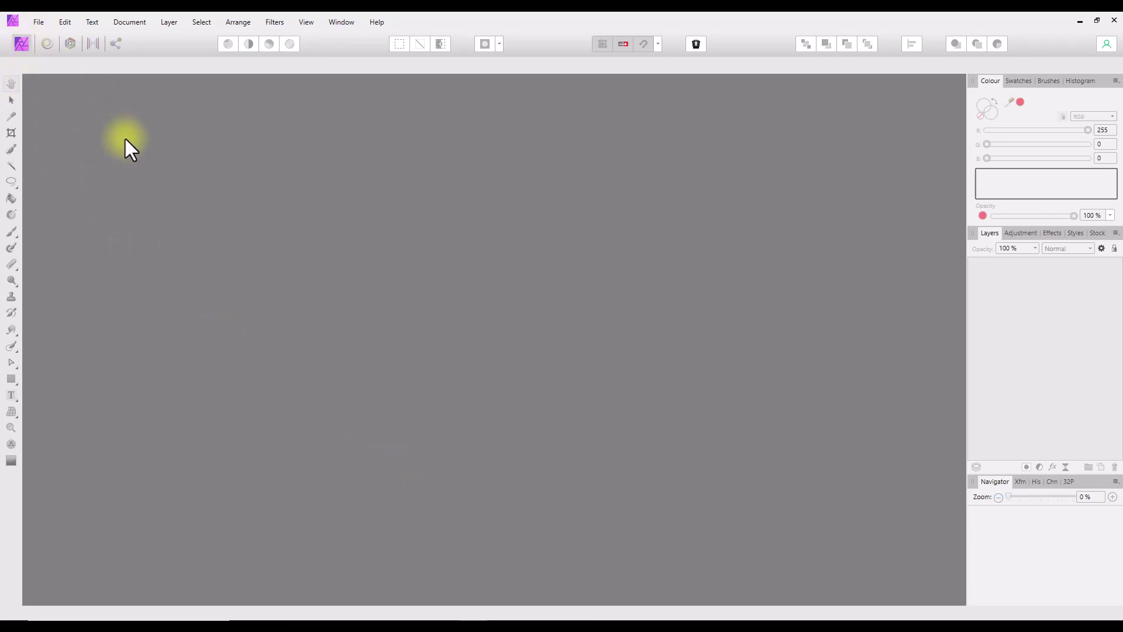
Open File > New to view the Print presets, with A4 at 210 × 297 mm, 300 DPI
click(37, 22)
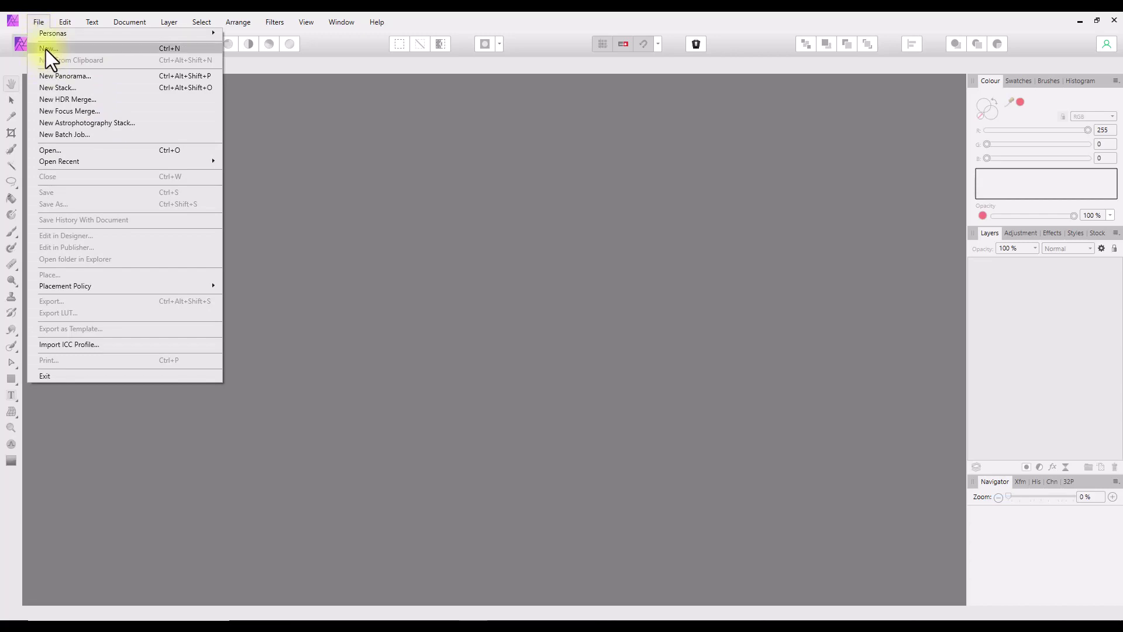
click(46, 49)
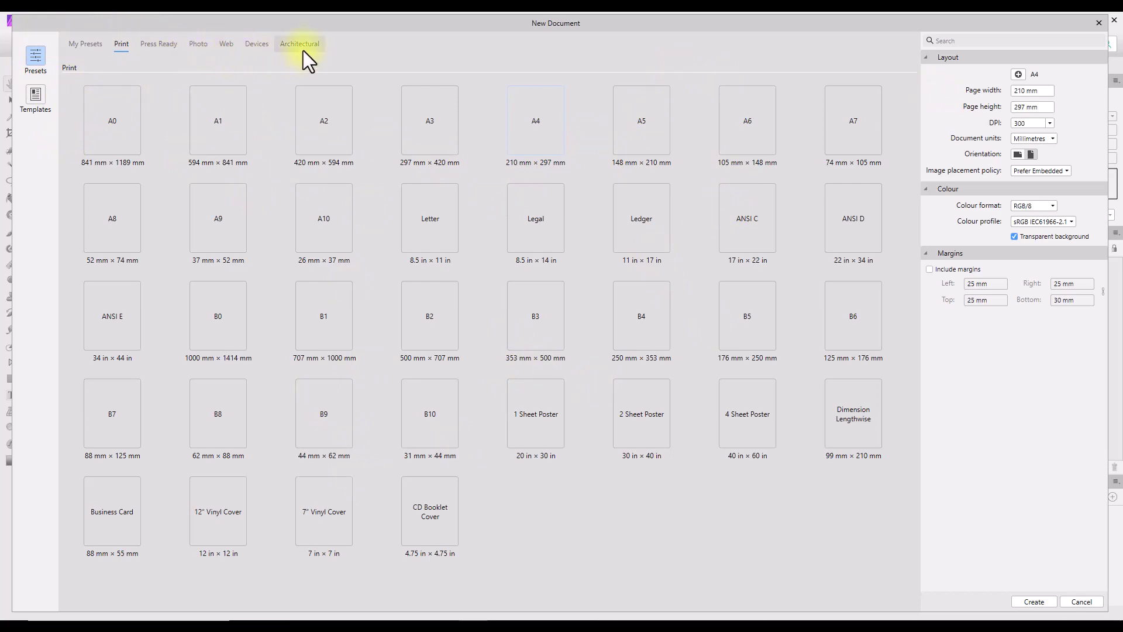
Close the old New Document dialog and open the New dialog in Affinity Photo 2
click(1099, 24)
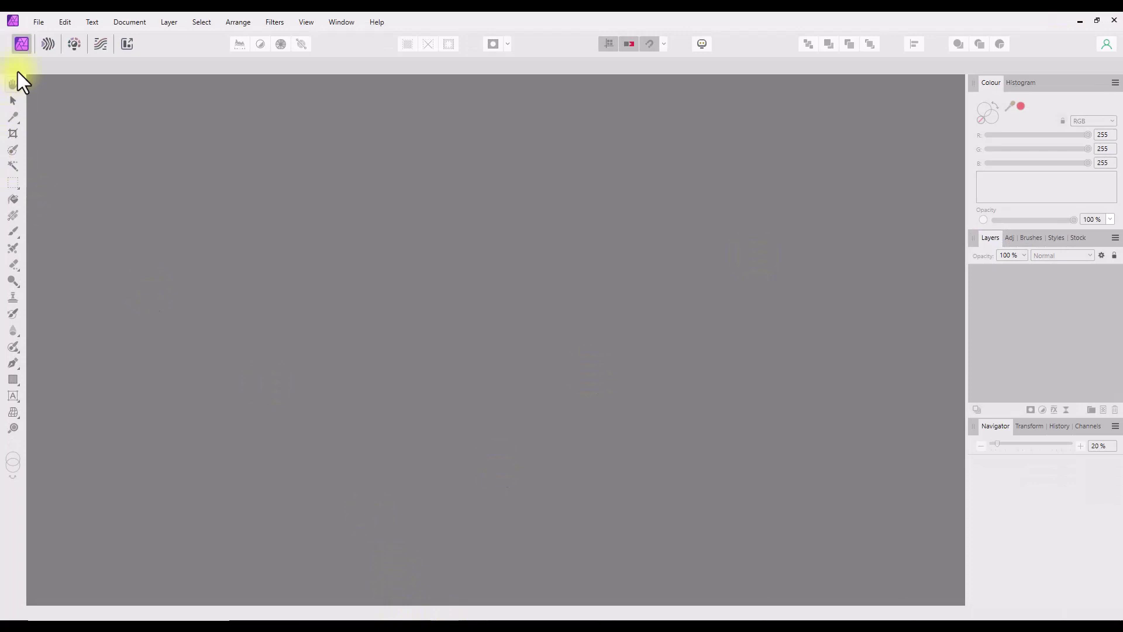
click(39, 27)
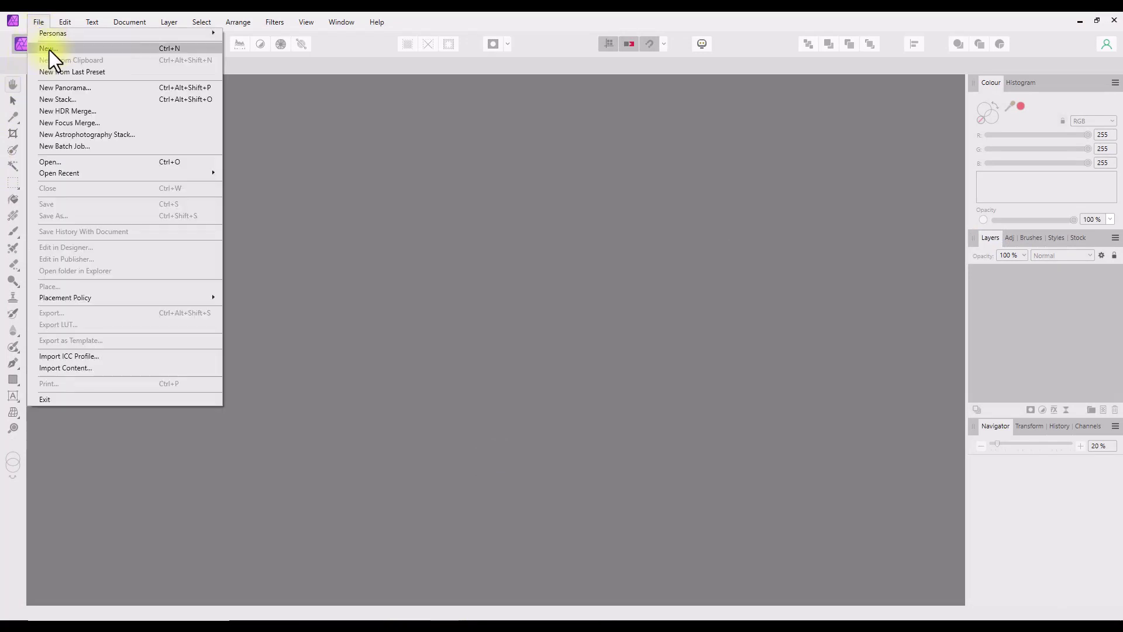
click(50, 49)
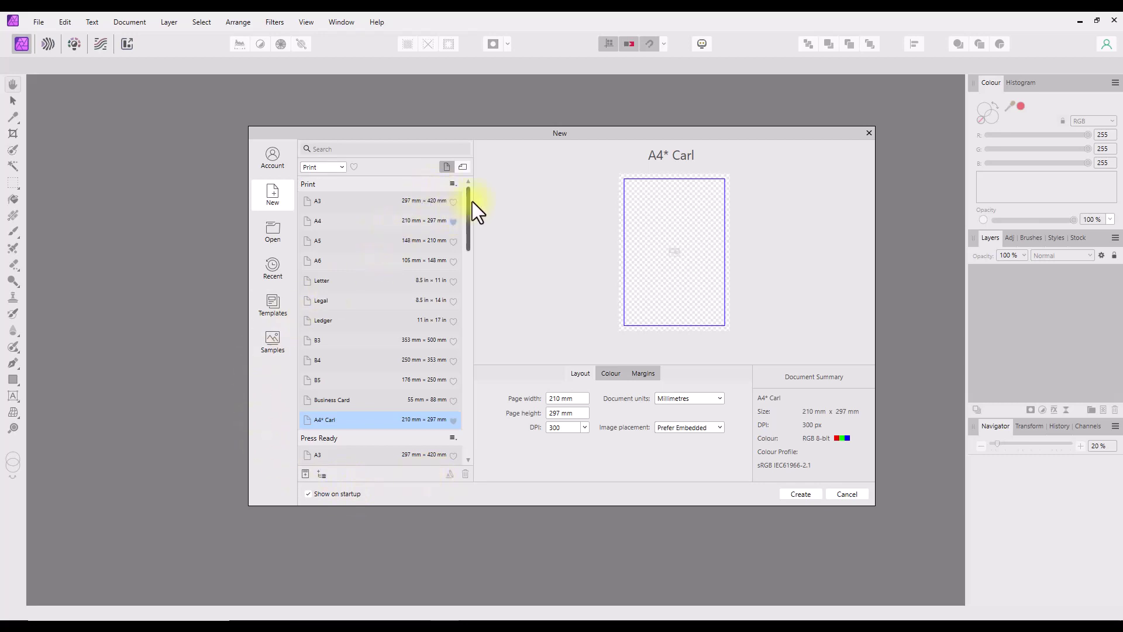
mouse_move(472, 201)
mouse_down()
mouse_move(461, 283)
mouse_move(476, 417)
mouse_move(464, 209)
mouse_up()
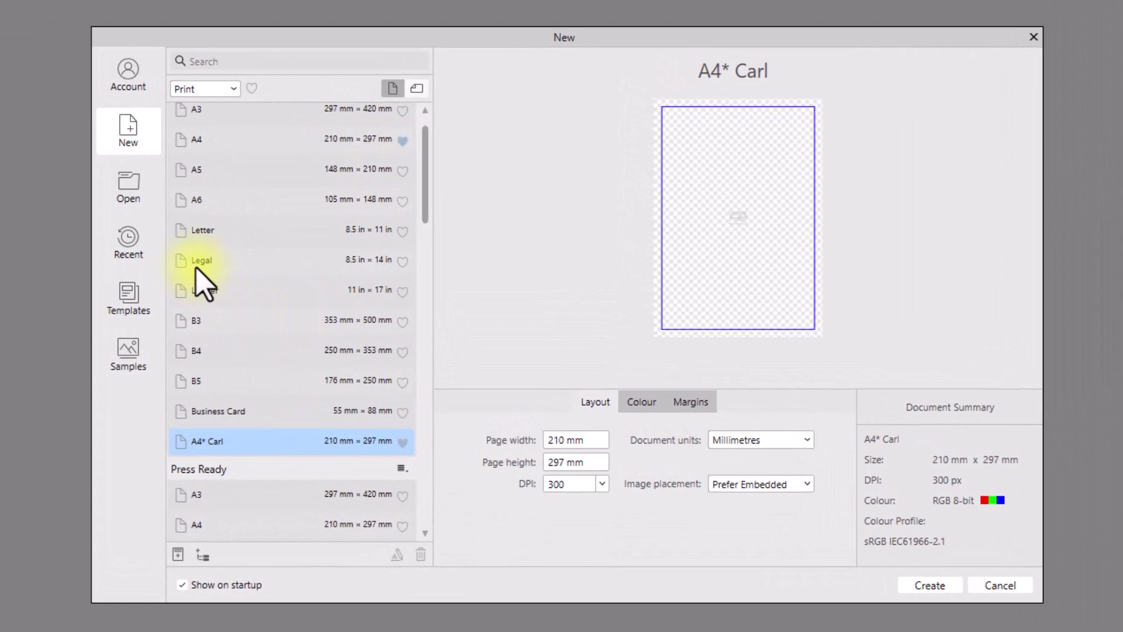
Browse the Legal, A3 and B4 presets, then pick WXGA (800 × 1280 px, 72 DPI)
click(317, 279)
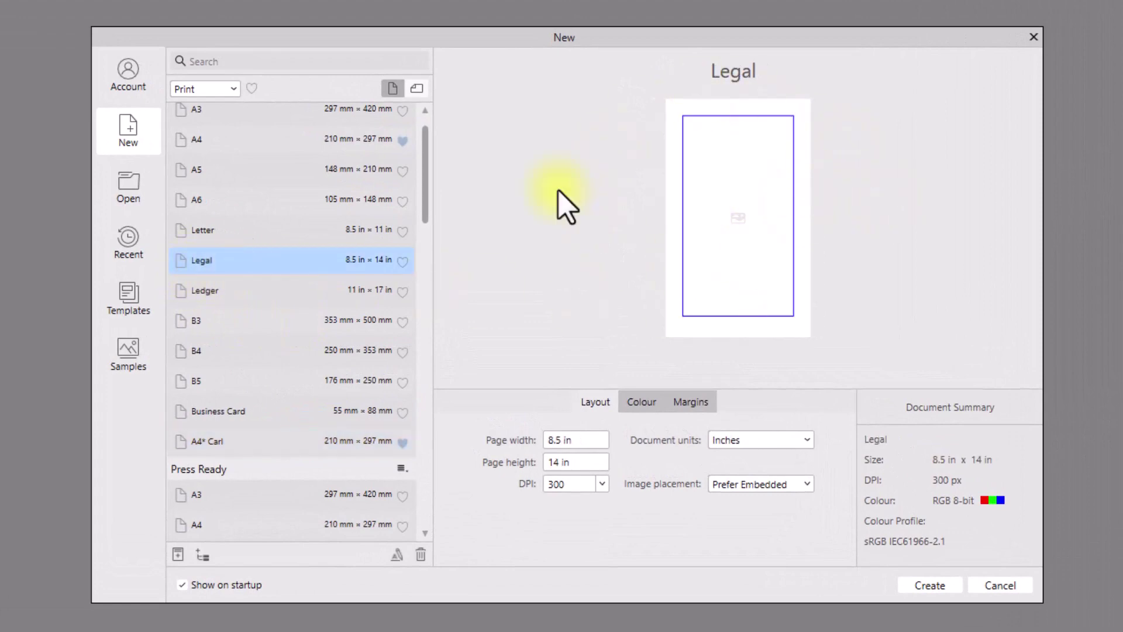
click(192, 113)
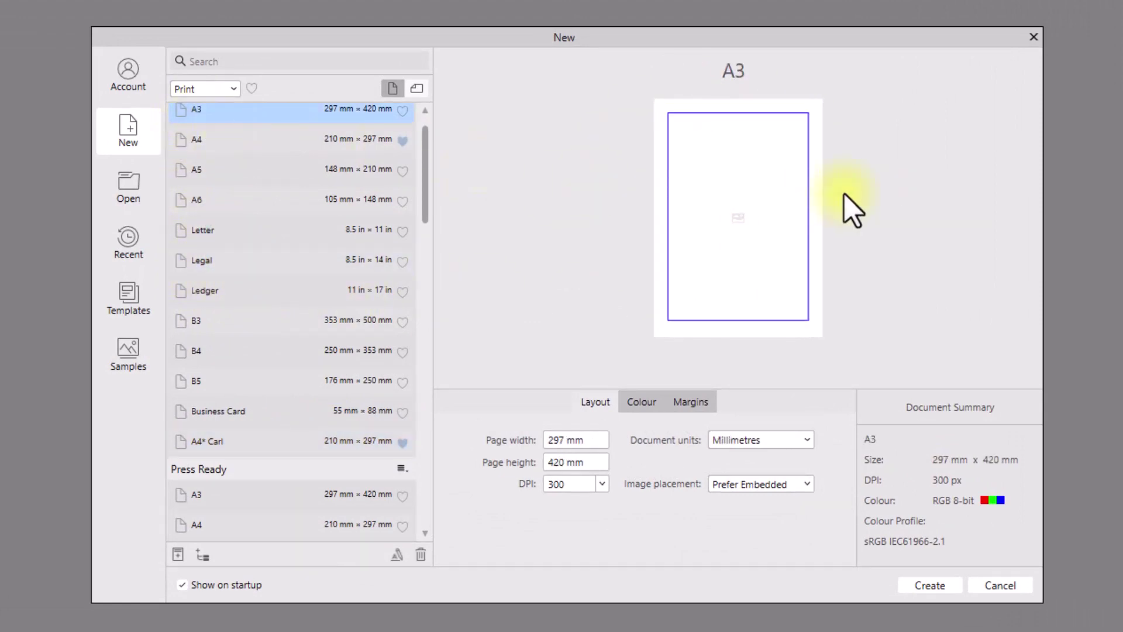
click(184, 354)
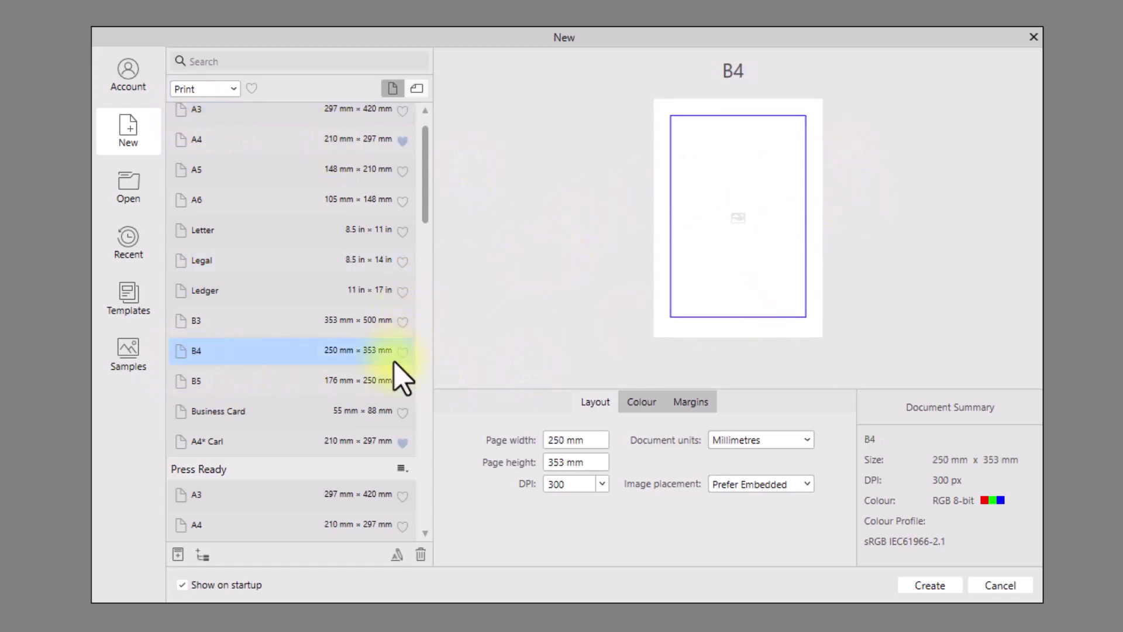
drag(425, 214, 451, 371)
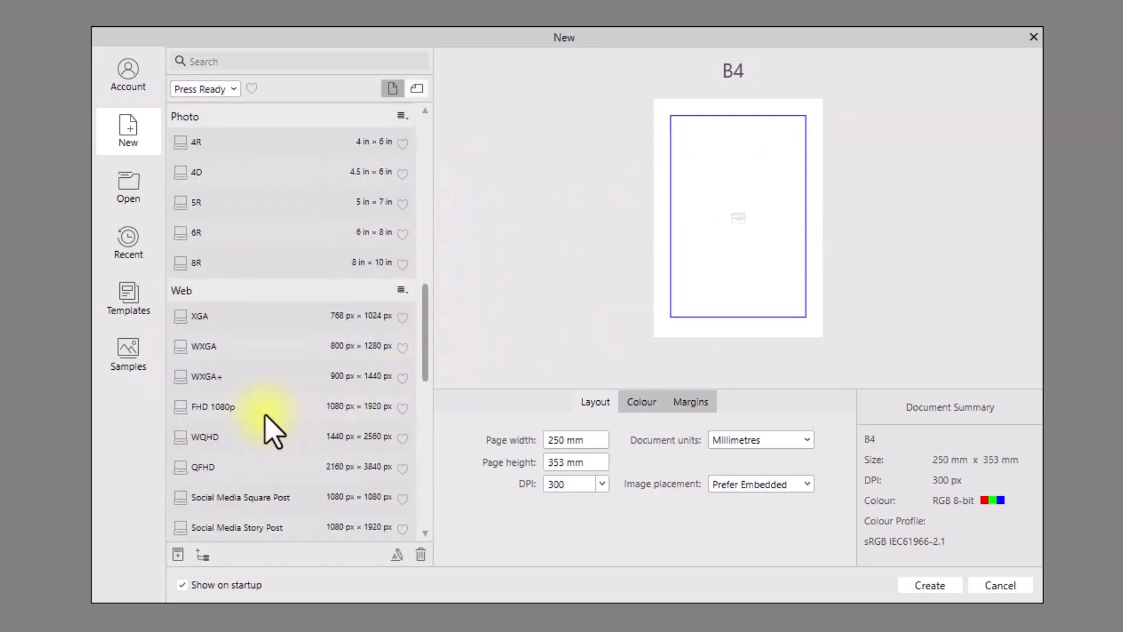
click(224, 354)
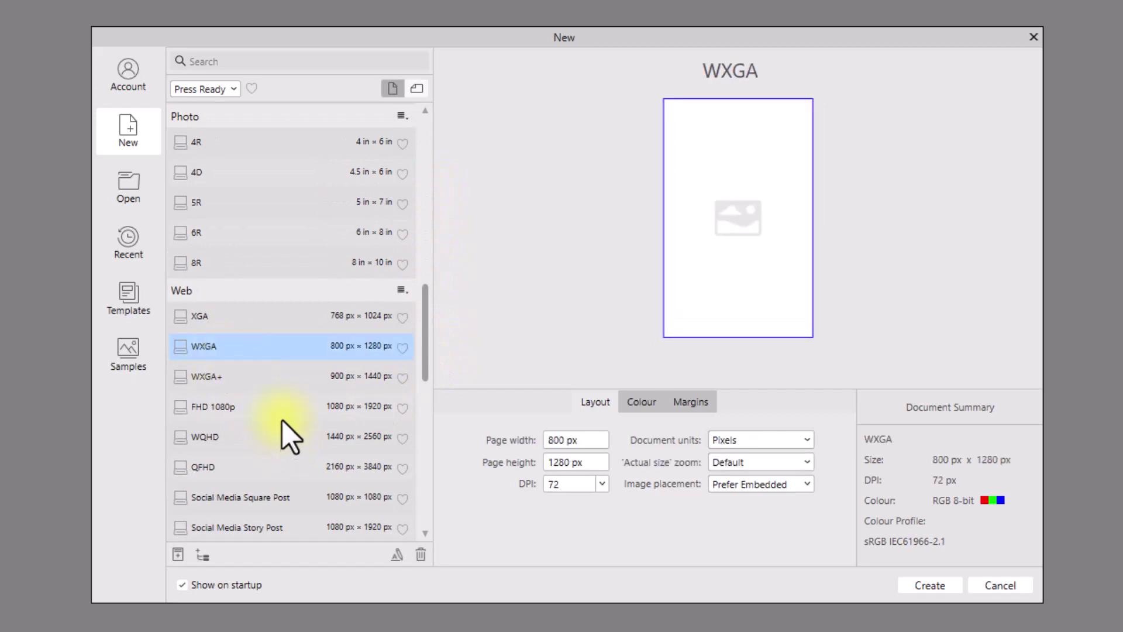
drag(431, 301, 426, 121)
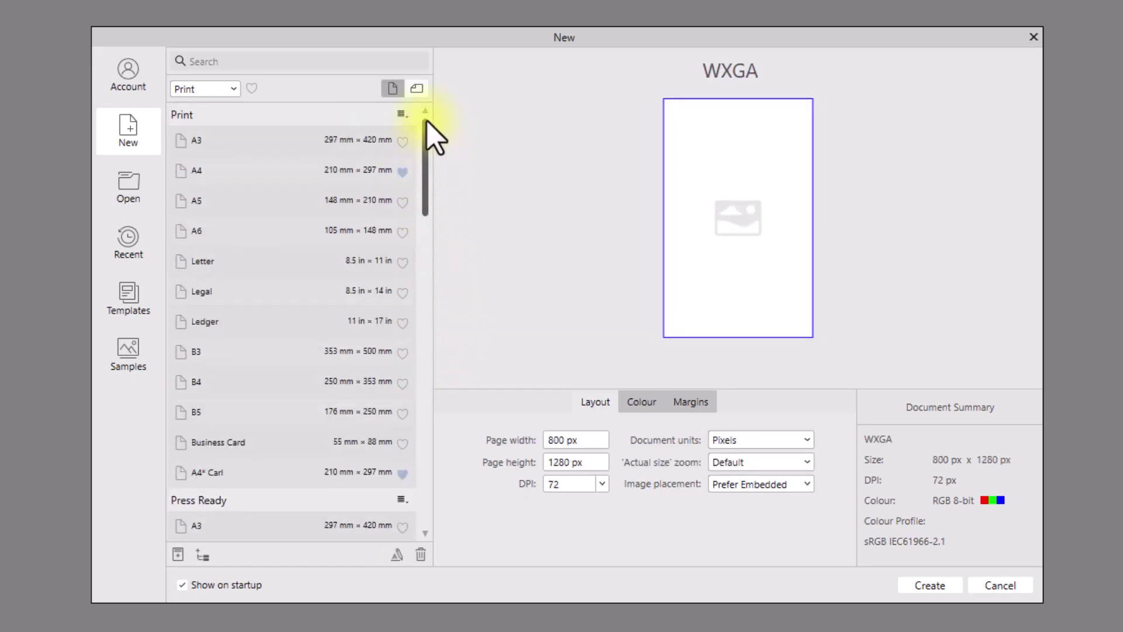
click(419, 89)
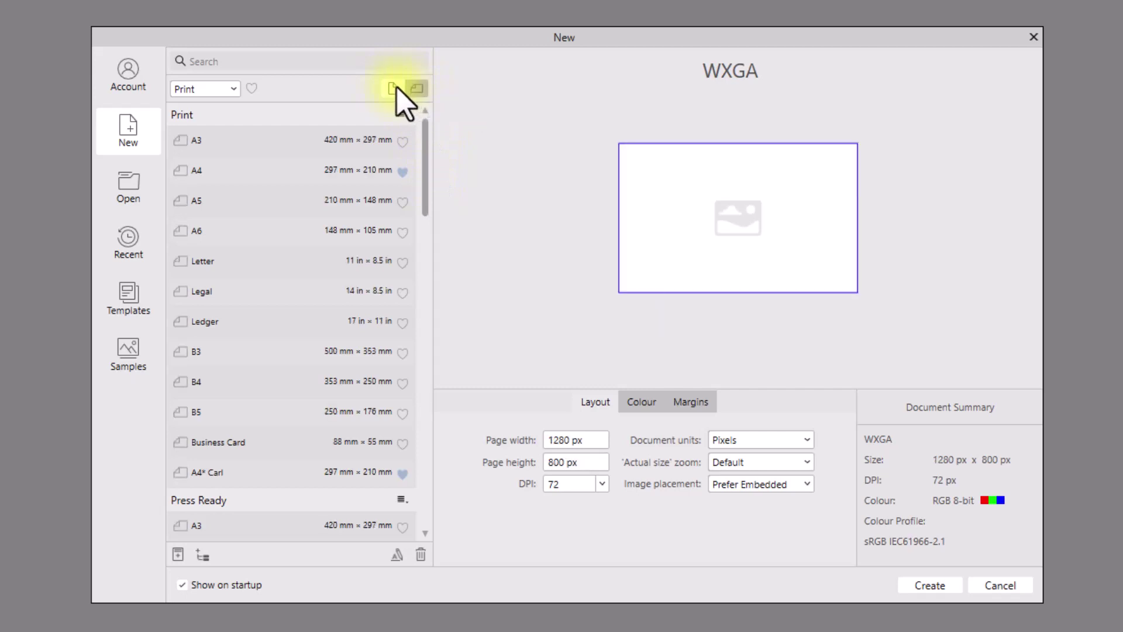
click(407, 89)
click(419, 89)
click(395, 90)
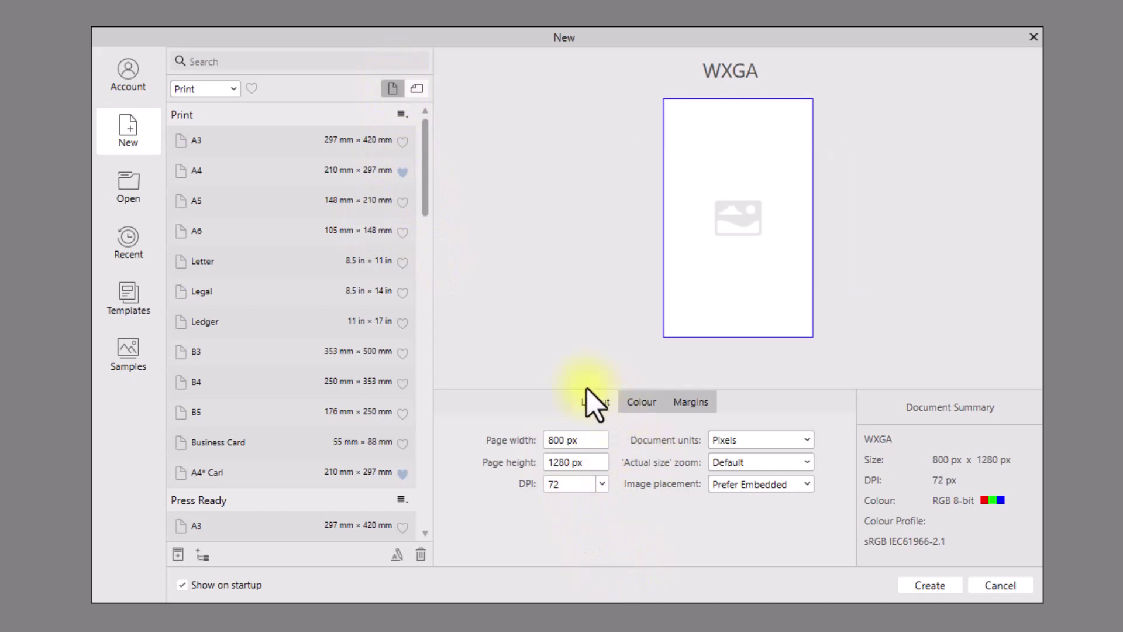
click(701, 406)
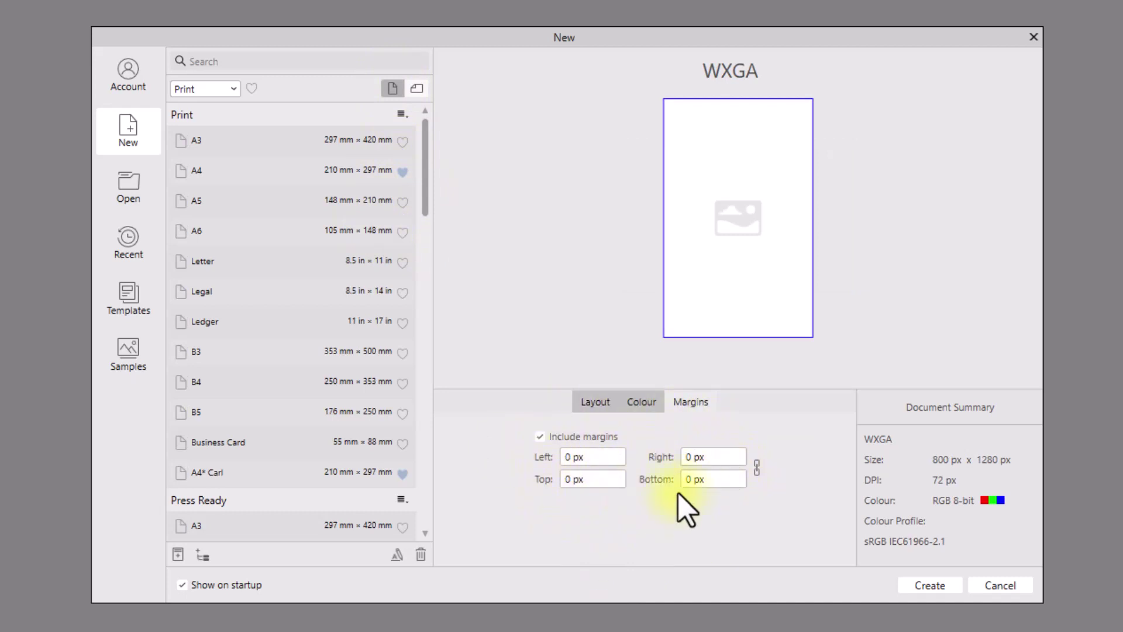
click(641, 402)
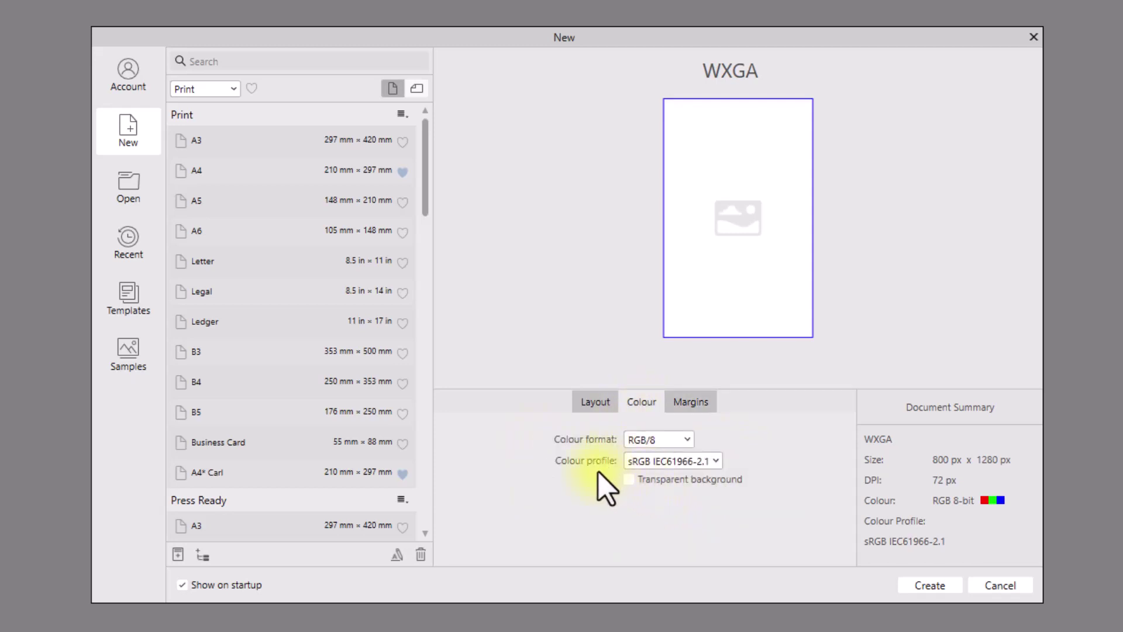
click(598, 407)
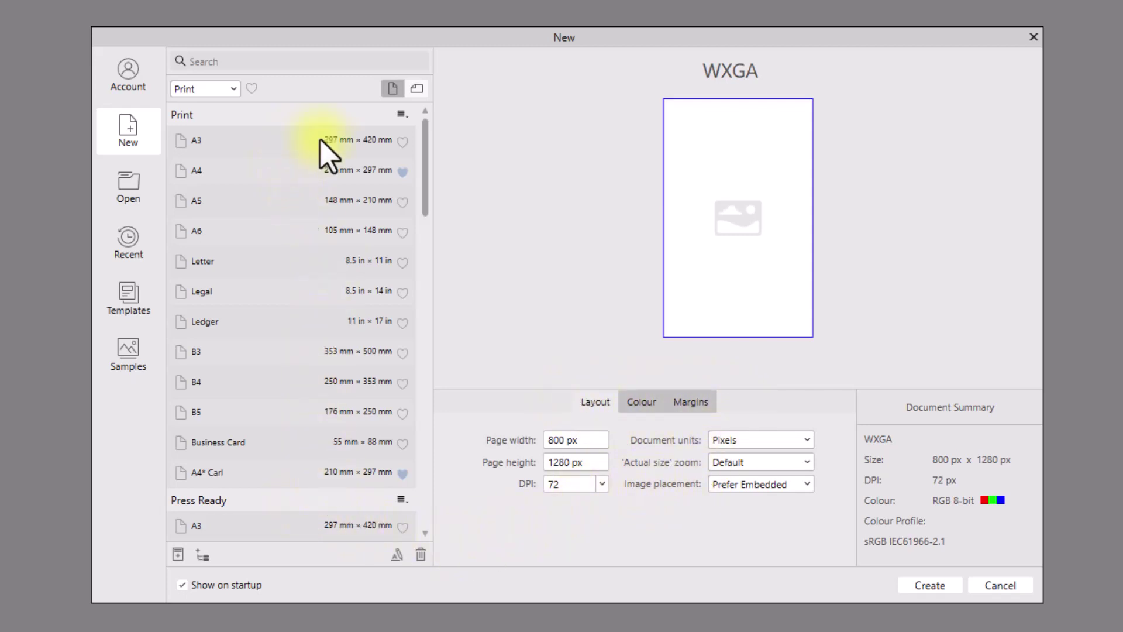
Favourite the A4 and custom A4 presets, then select the custom A4 (210 × 297 mm, 300 DPI)
click(402, 171)
click(403, 473)
click(286, 475)
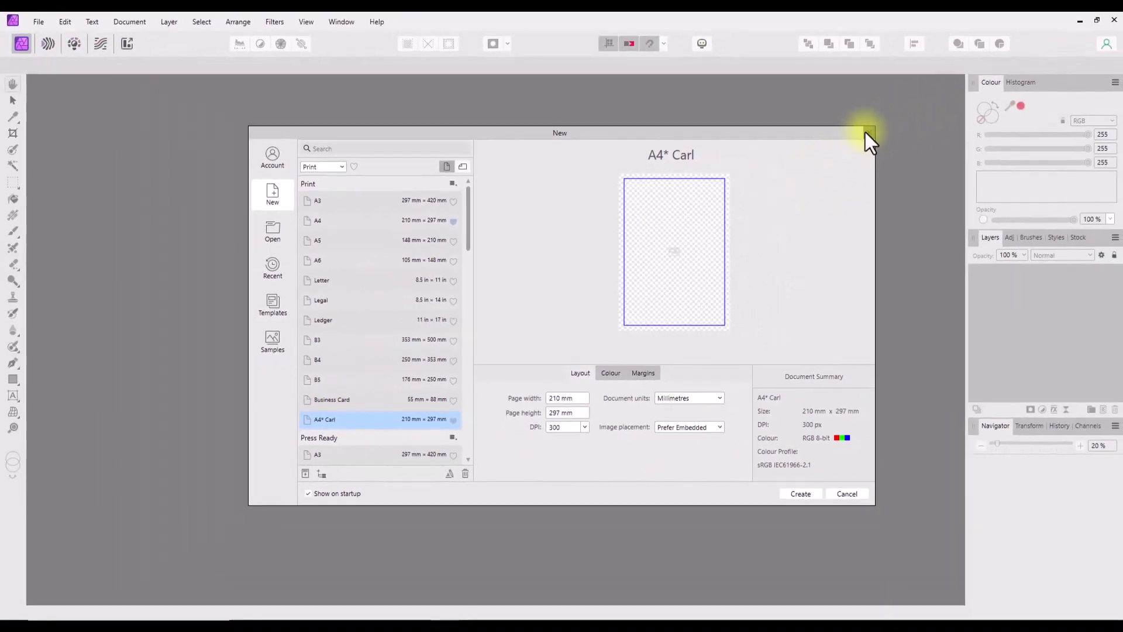
Close the New dialog to return to the empty Affinity Photo 2 workspace
click(870, 132)
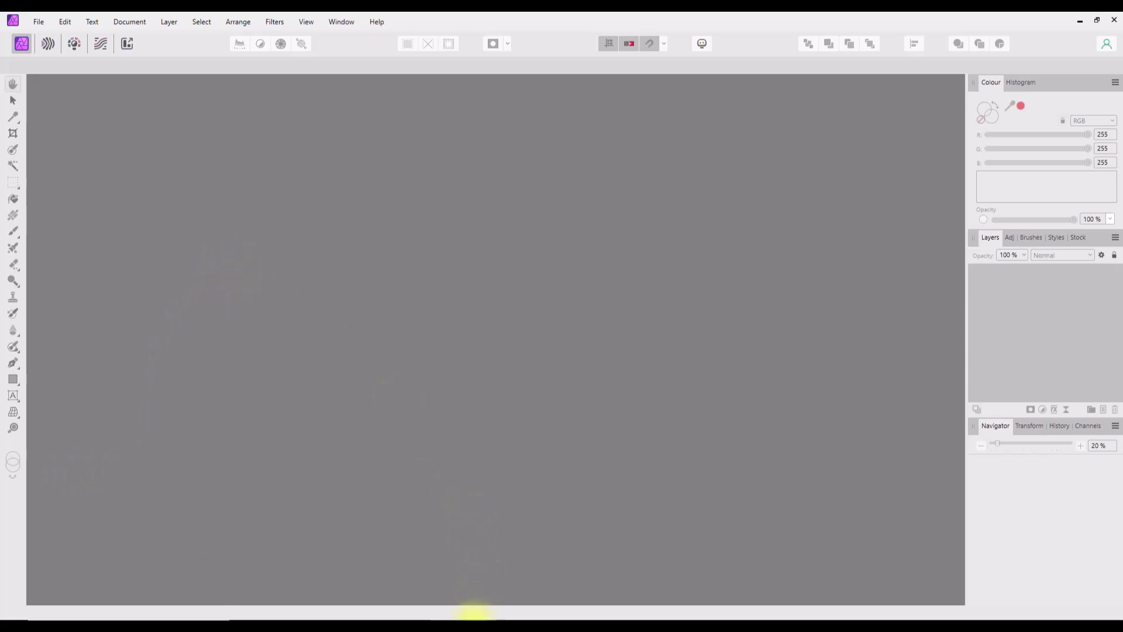
Switch to the Affinity Photo 1 window from the taskbar
mouse_move(472, 619)
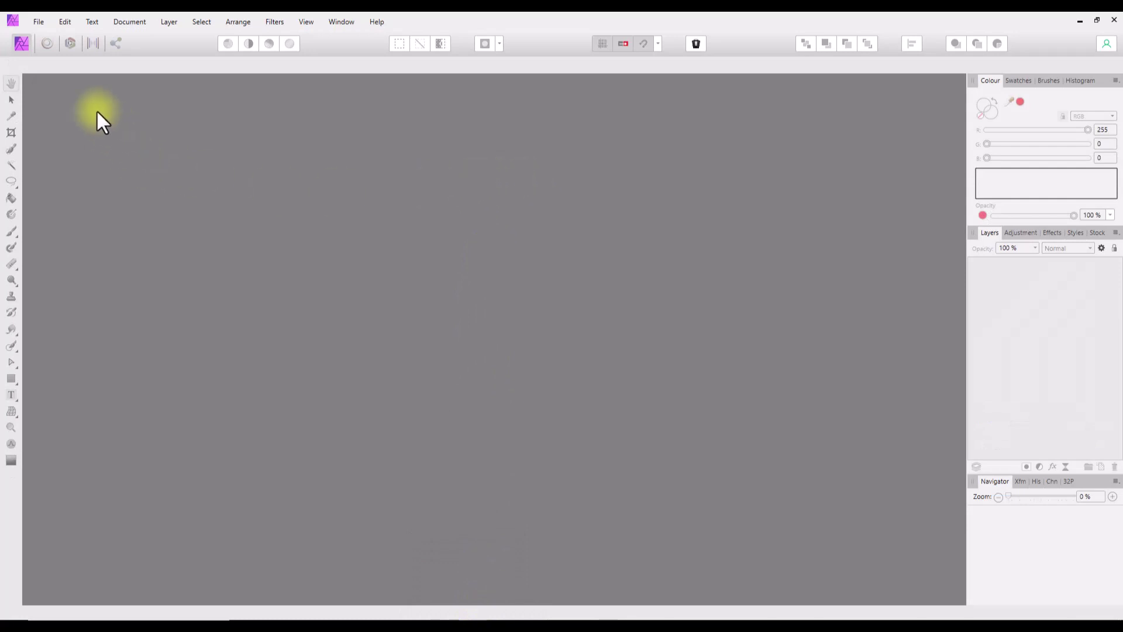
In Affinity Photo 1, check the Edit menu and review the Assistant Manager settings
click(64, 22)
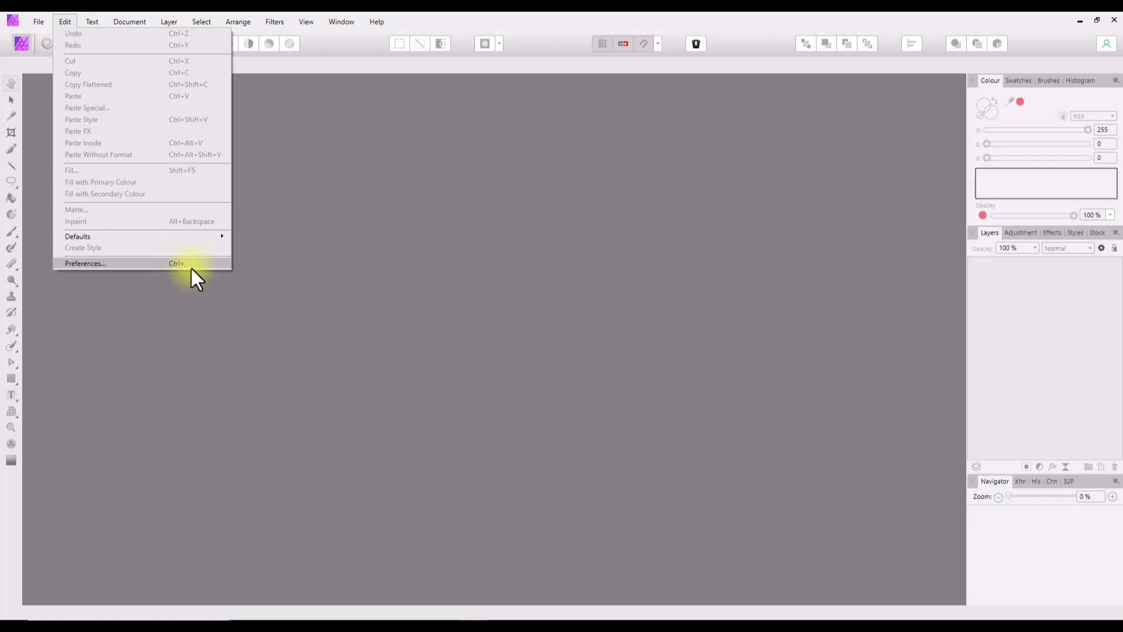
click(322, 69)
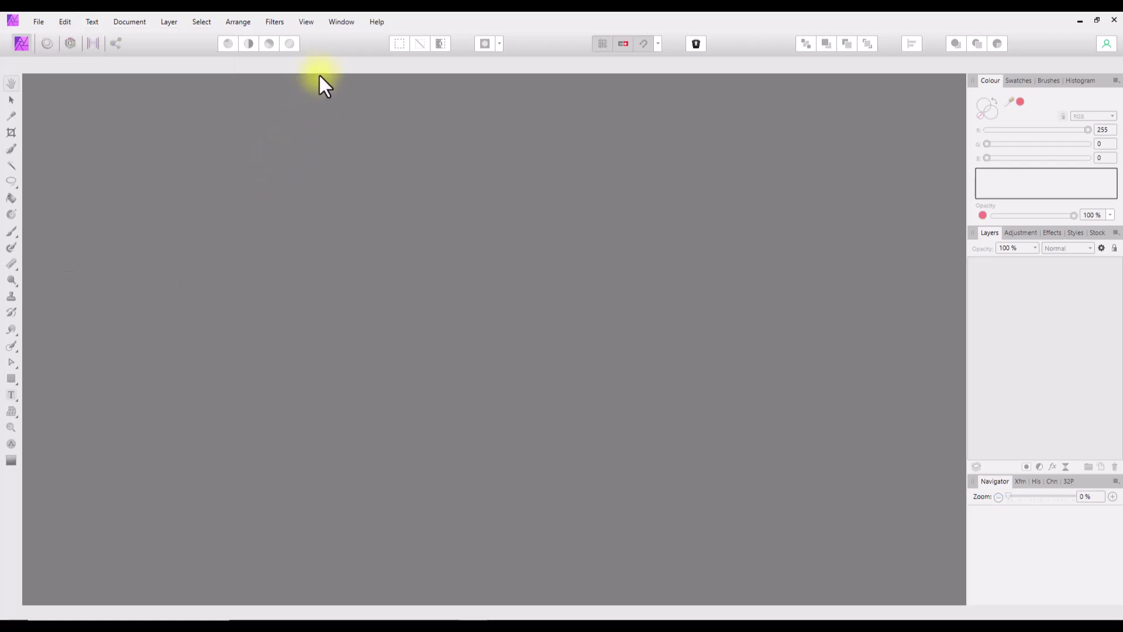
click(696, 44)
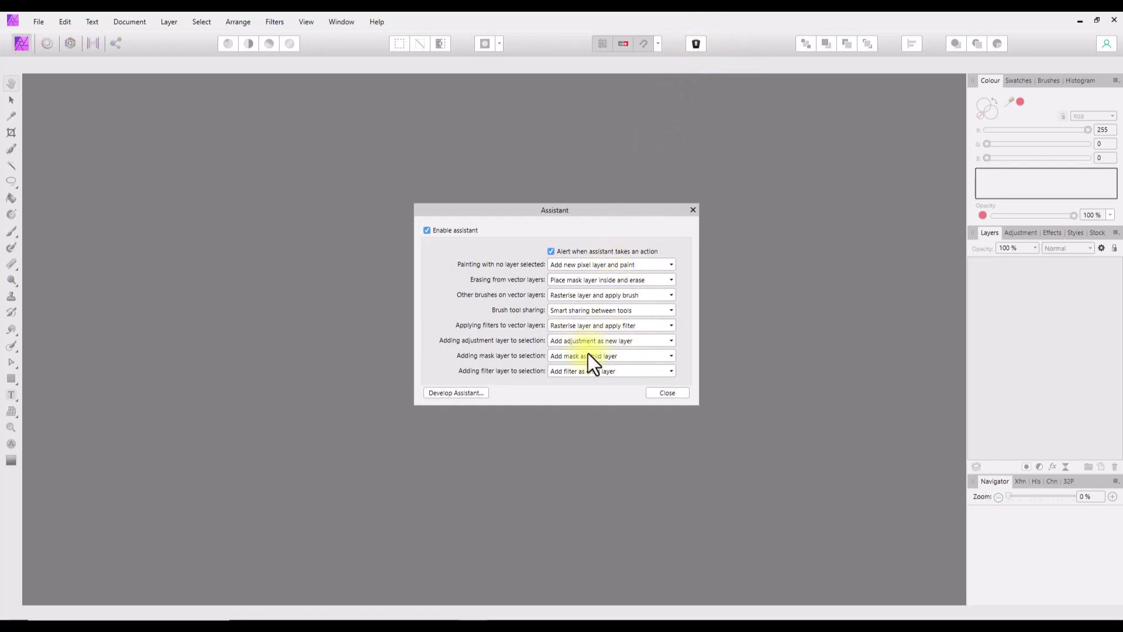
click(692, 209)
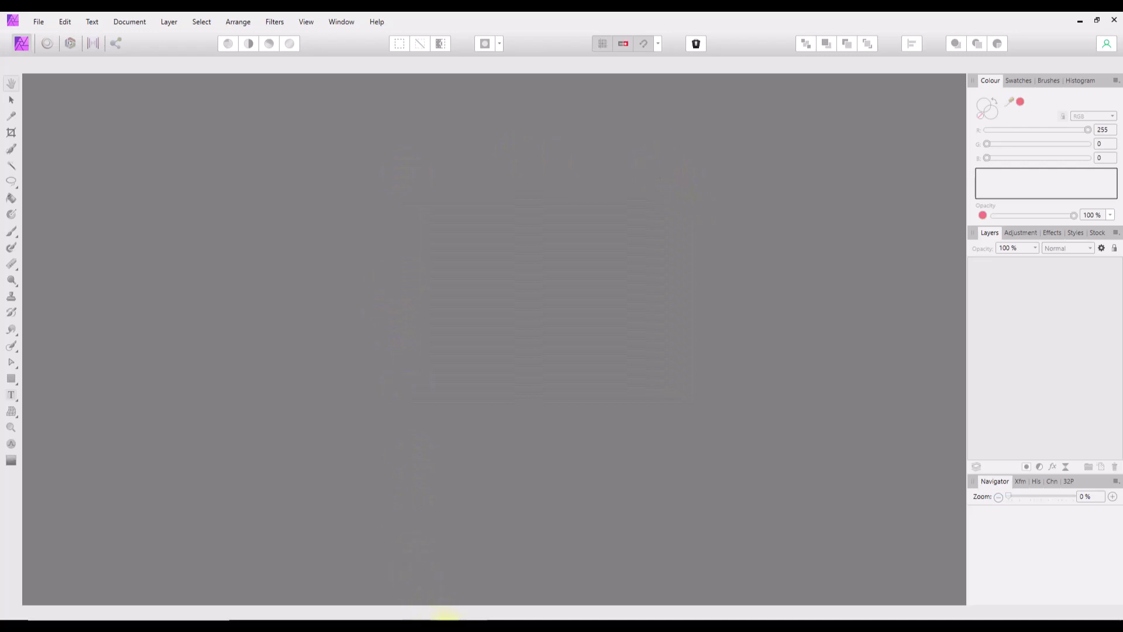
Switch to Affinity Photo 2 and open its Preferences on the Assistant page
mouse_move(446, 615)
click(440, 580)
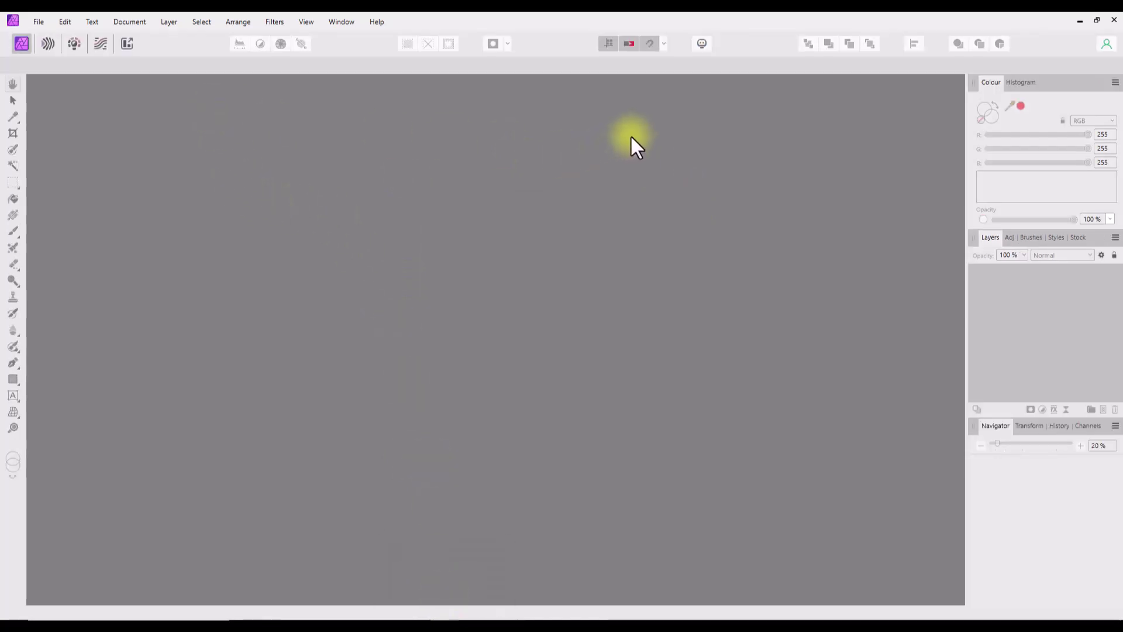
click(702, 42)
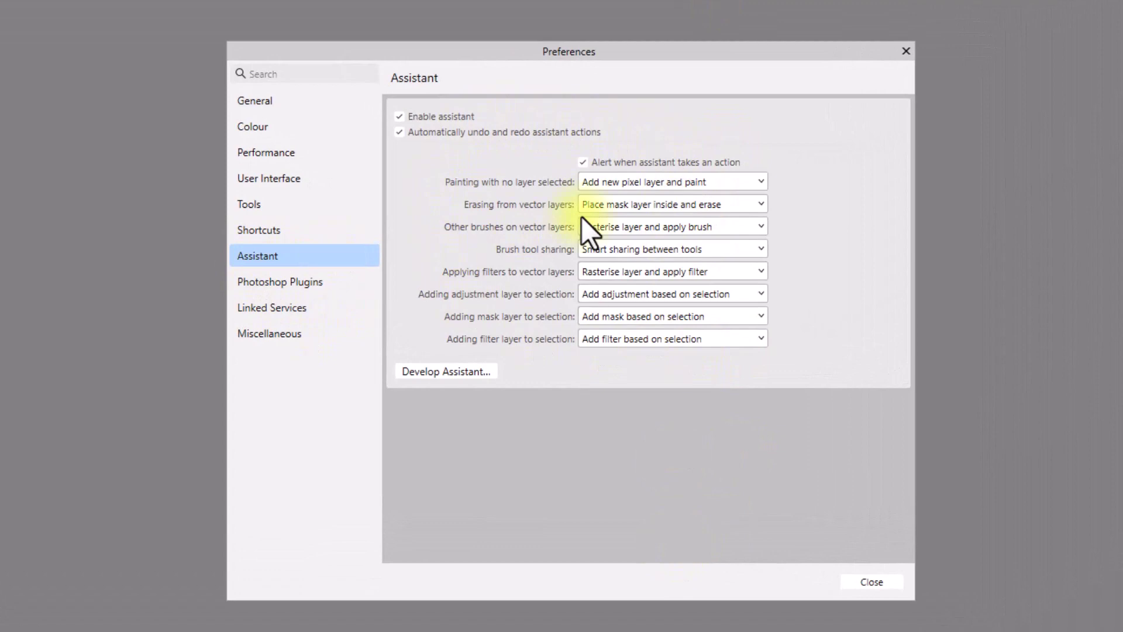
Review the General preferences, then show the Colour page with sRGB and U.S. Web Coated (SWOP) v2 profiles
click(258, 103)
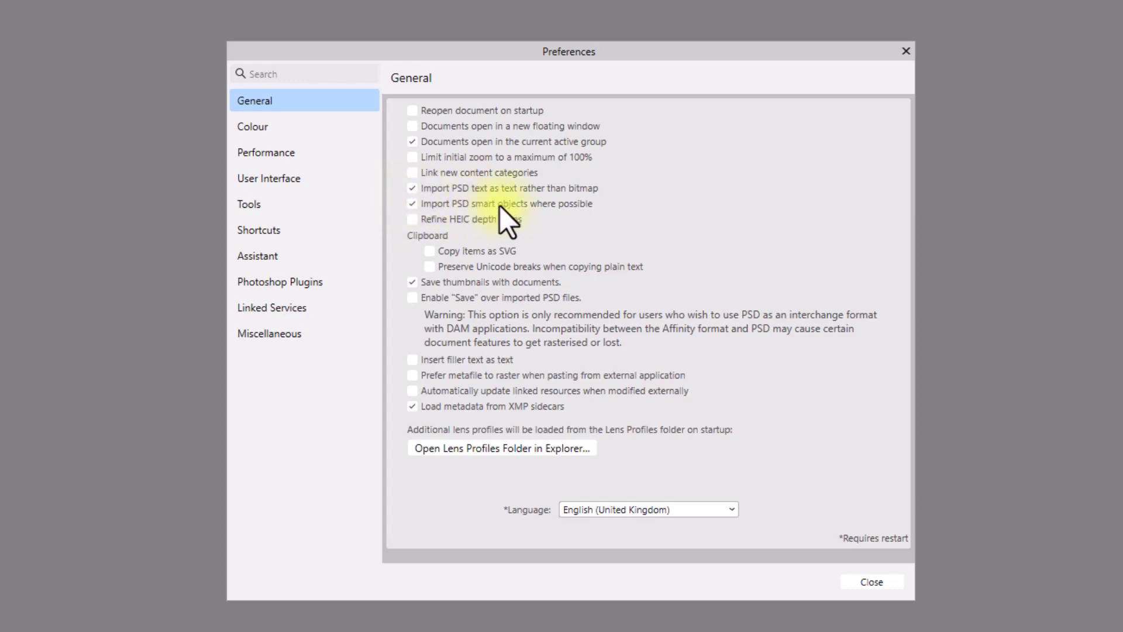
click(247, 131)
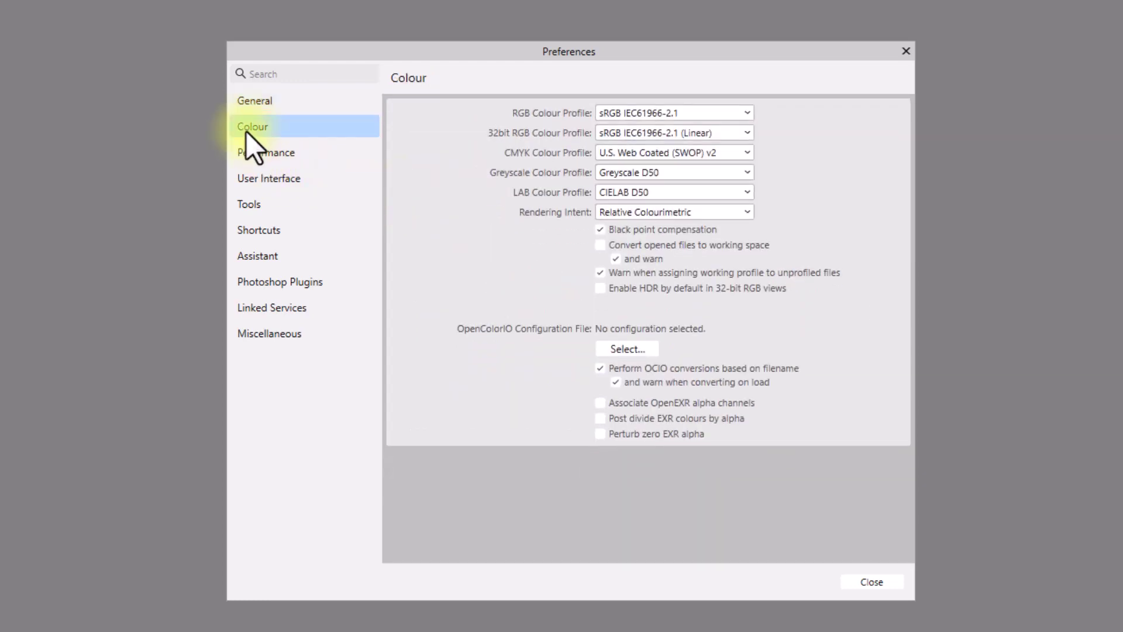
Step through Performance, User Interface and Tools preferences to Photoshop Plugins, showing the detected DxO Nik Collection
click(267, 153)
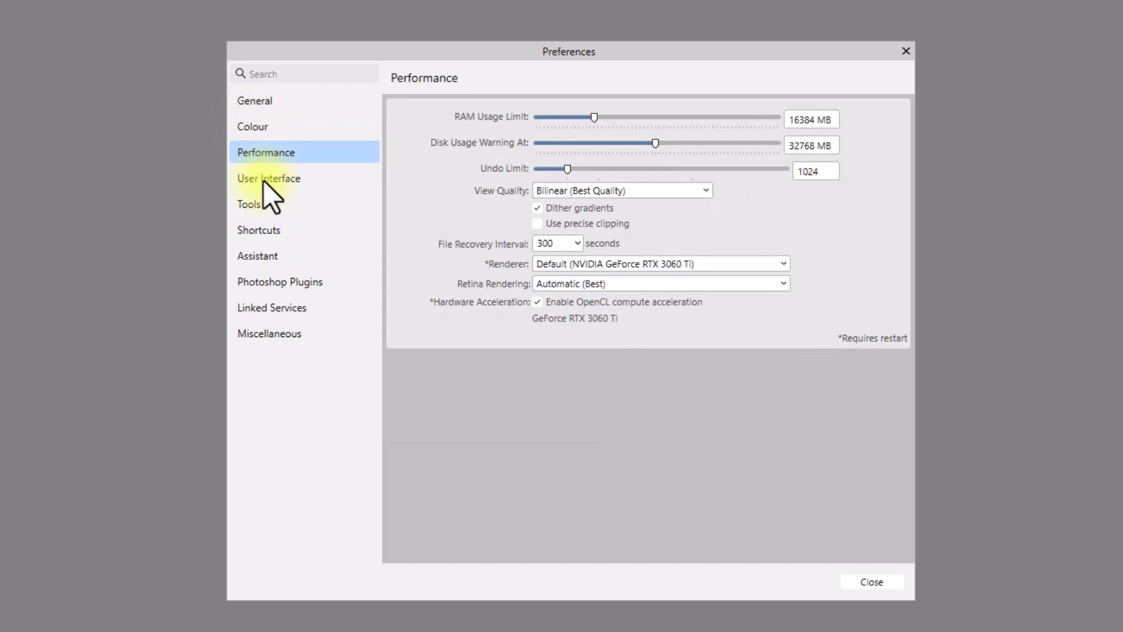
click(266, 181)
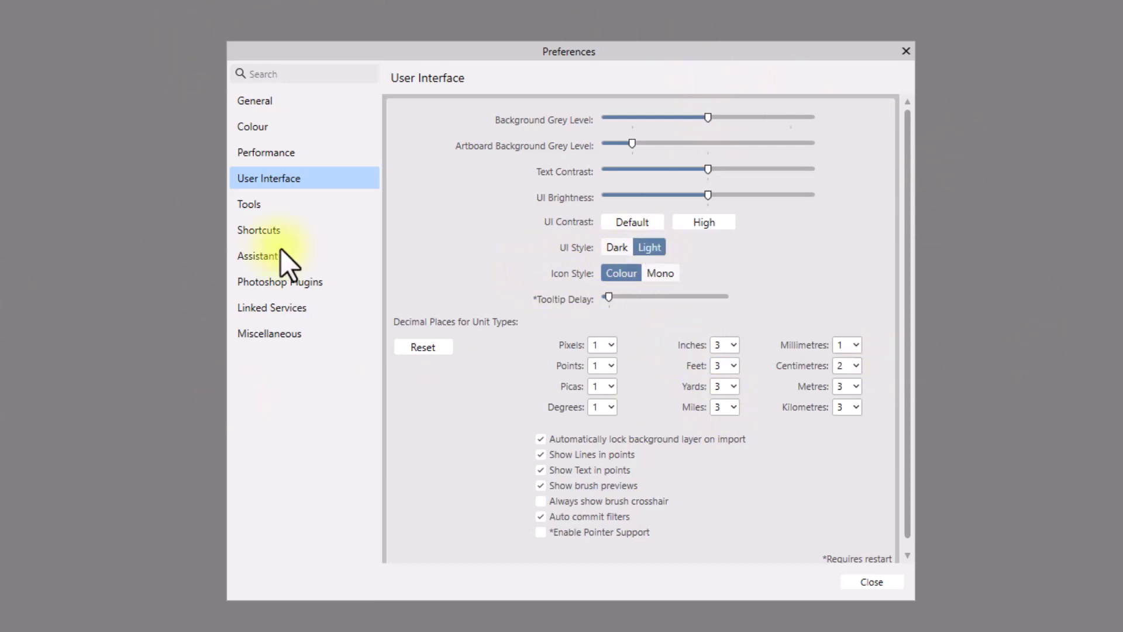
click(255, 213)
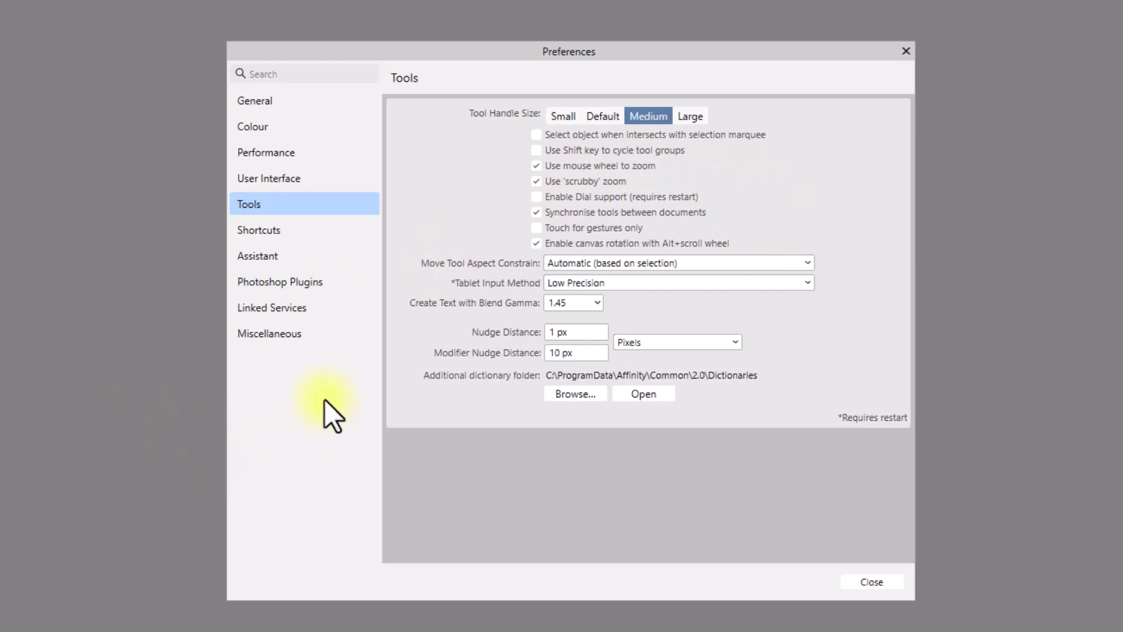
click(281, 286)
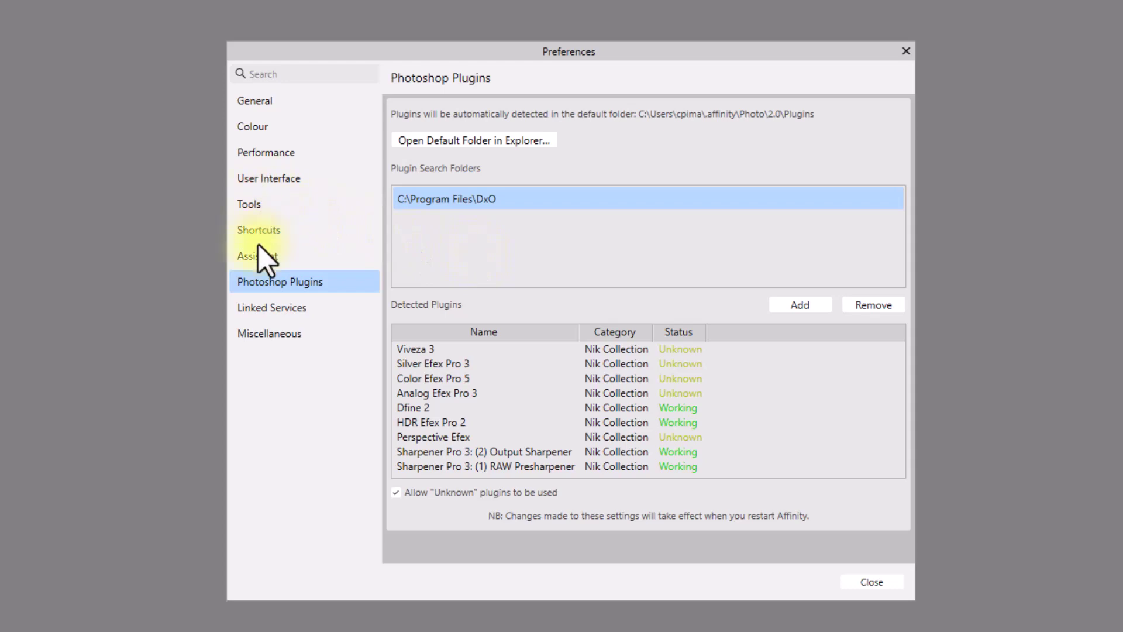
Check the Miscellaneous preferences page, then close the Preferences dialog
click(266, 337)
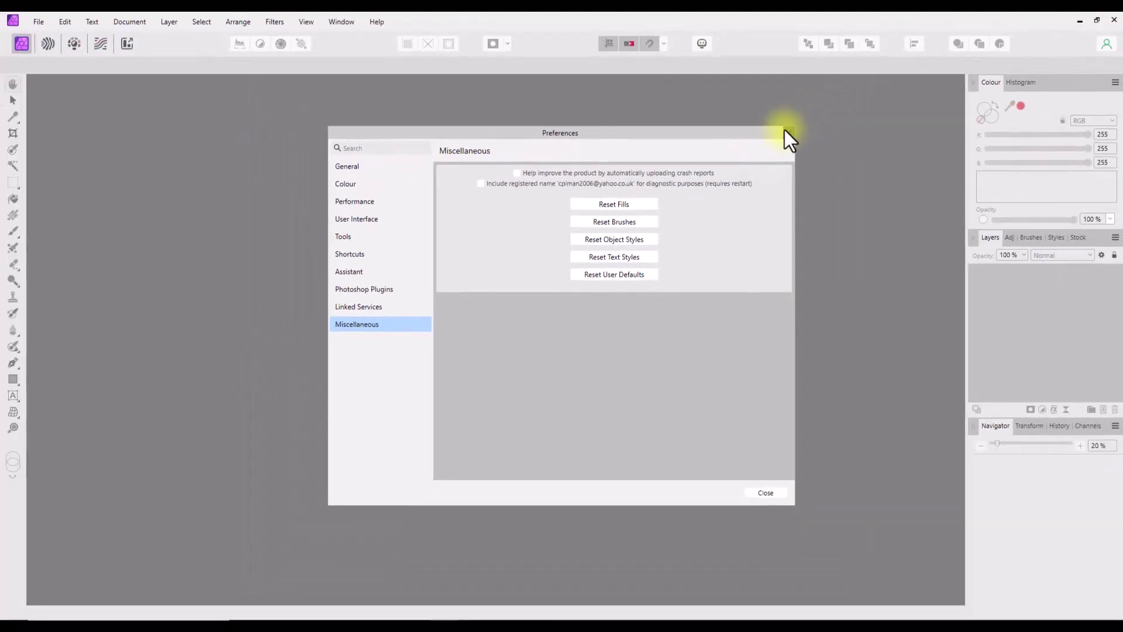
click(786, 133)
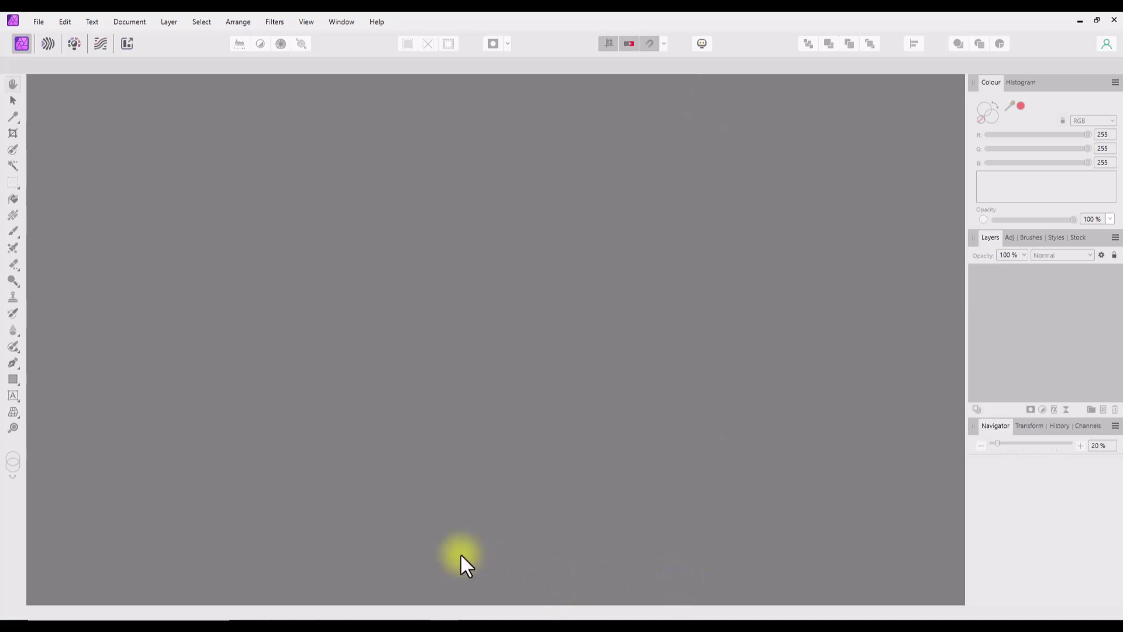
mouse_move(467, 615)
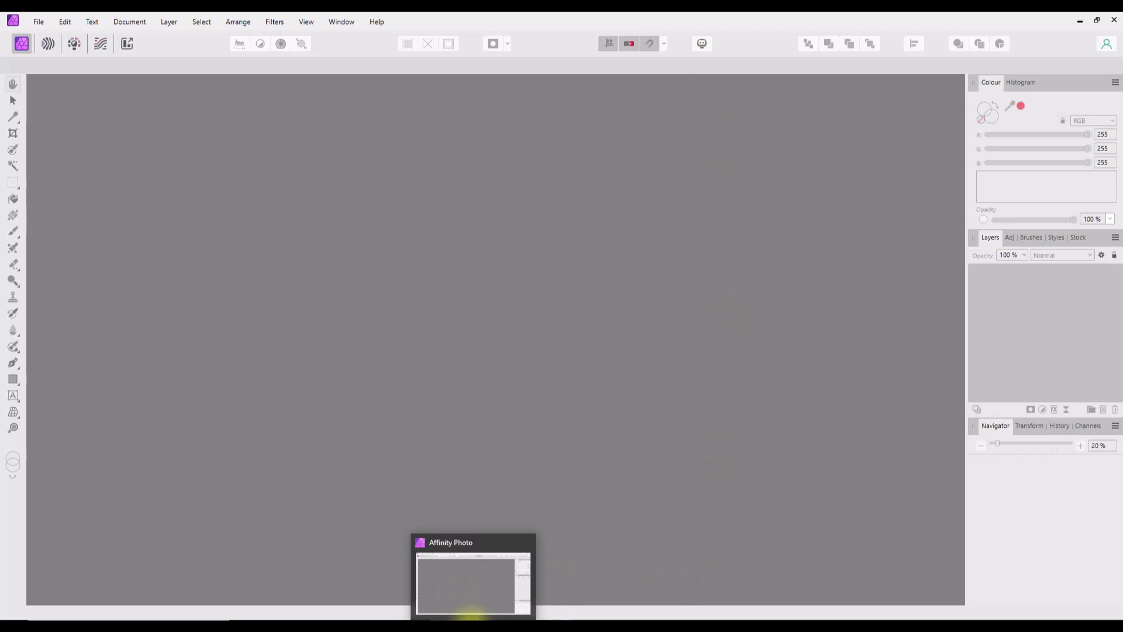
click(471, 614)
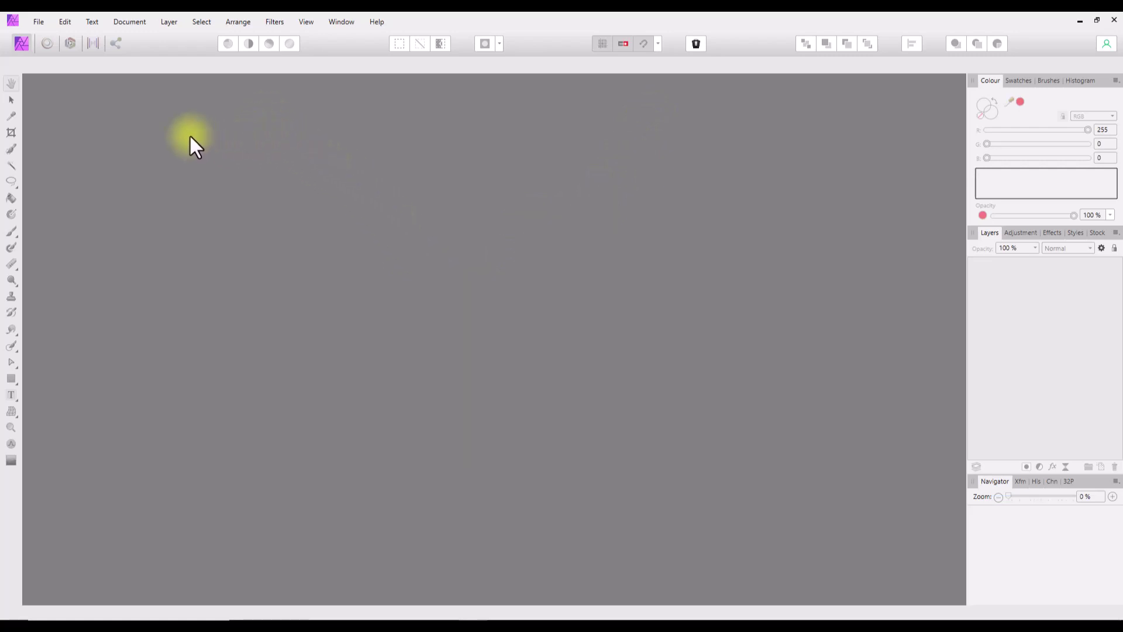
click(65, 23)
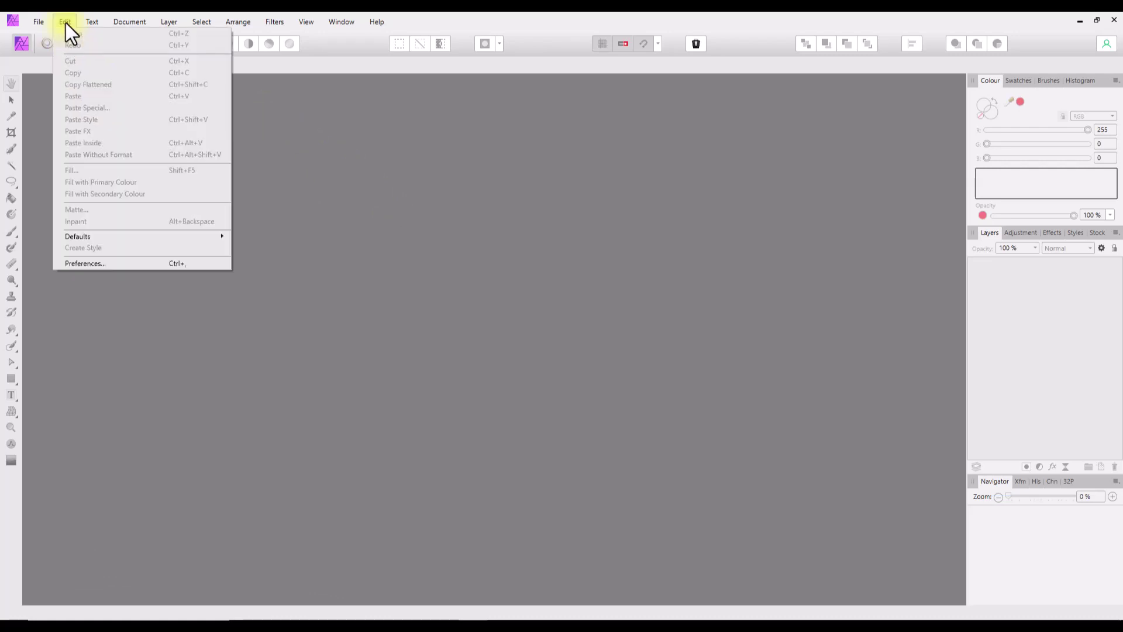
click(118, 264)
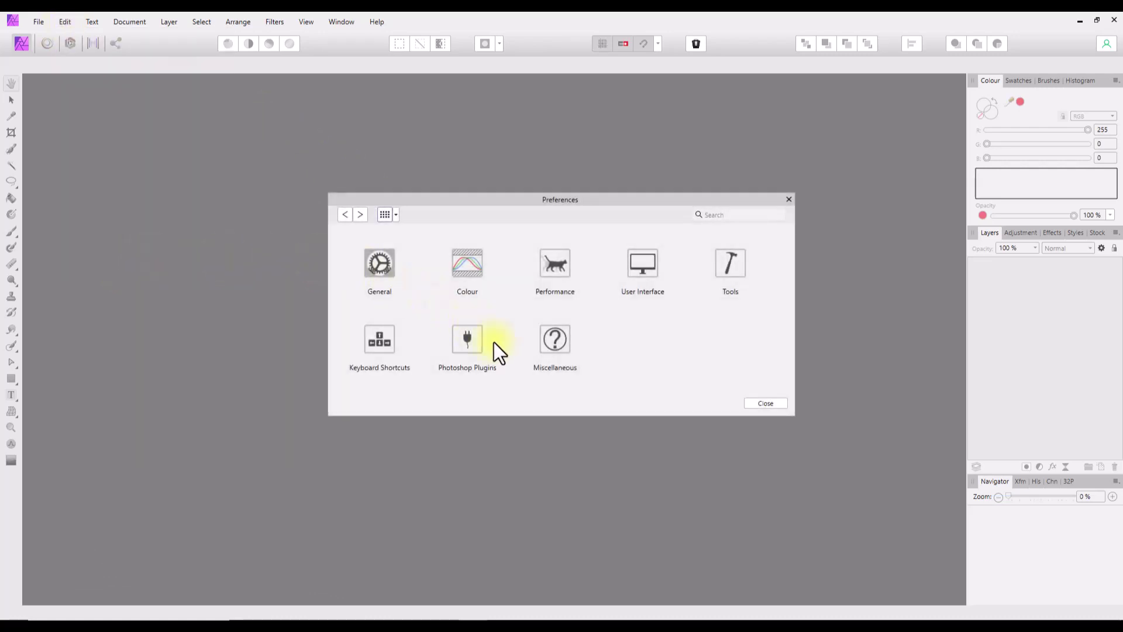
click(373, 344)
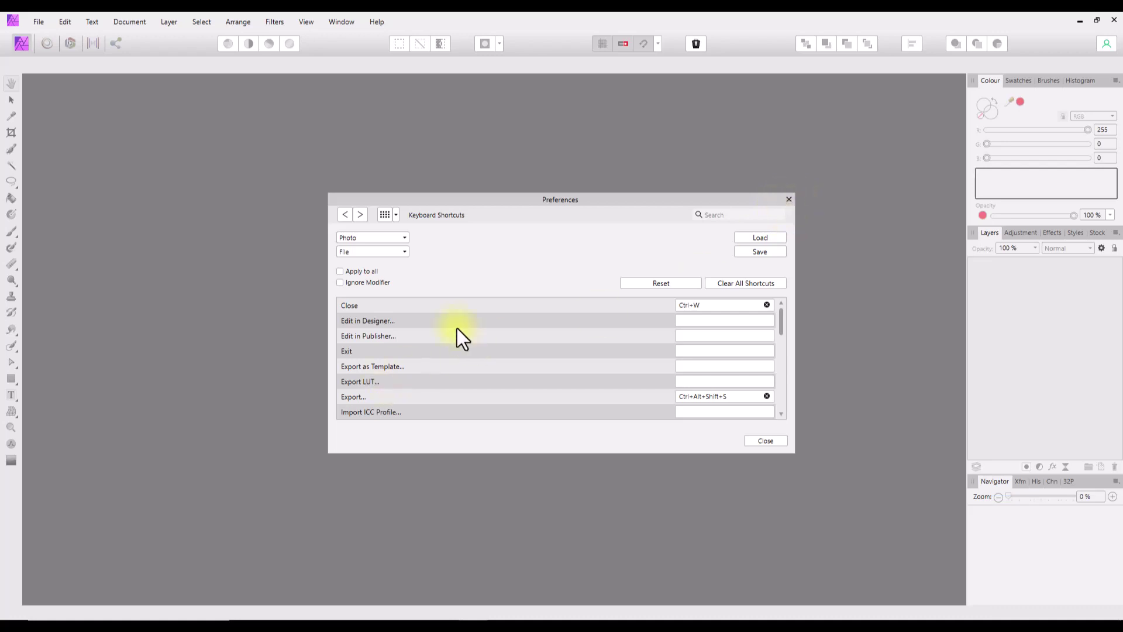
click(791, 199)
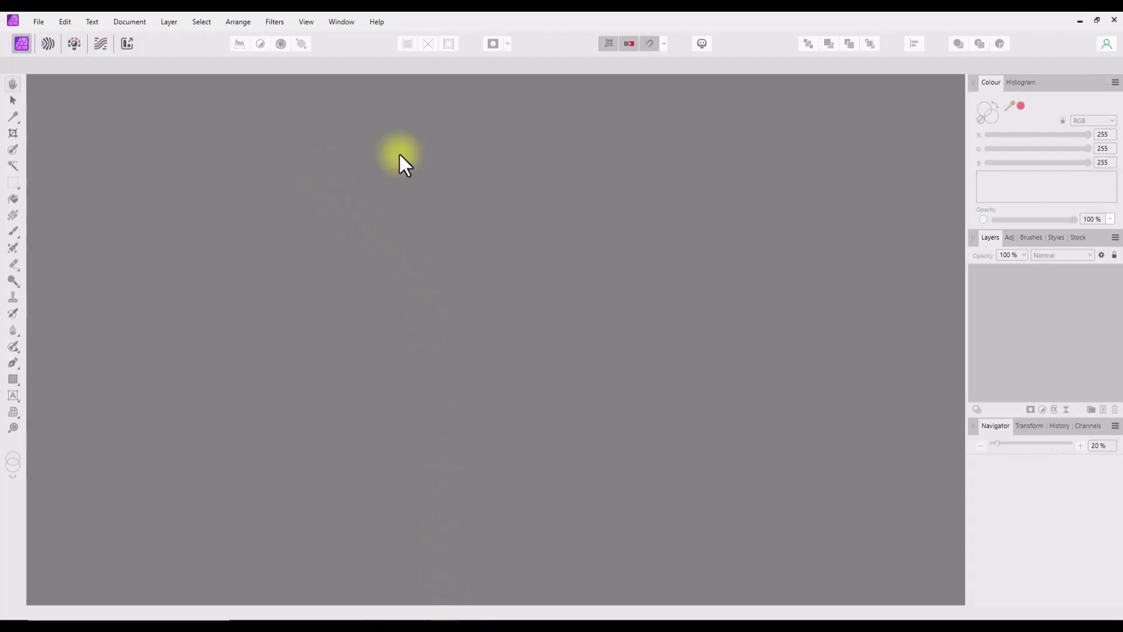
click(702, 47)
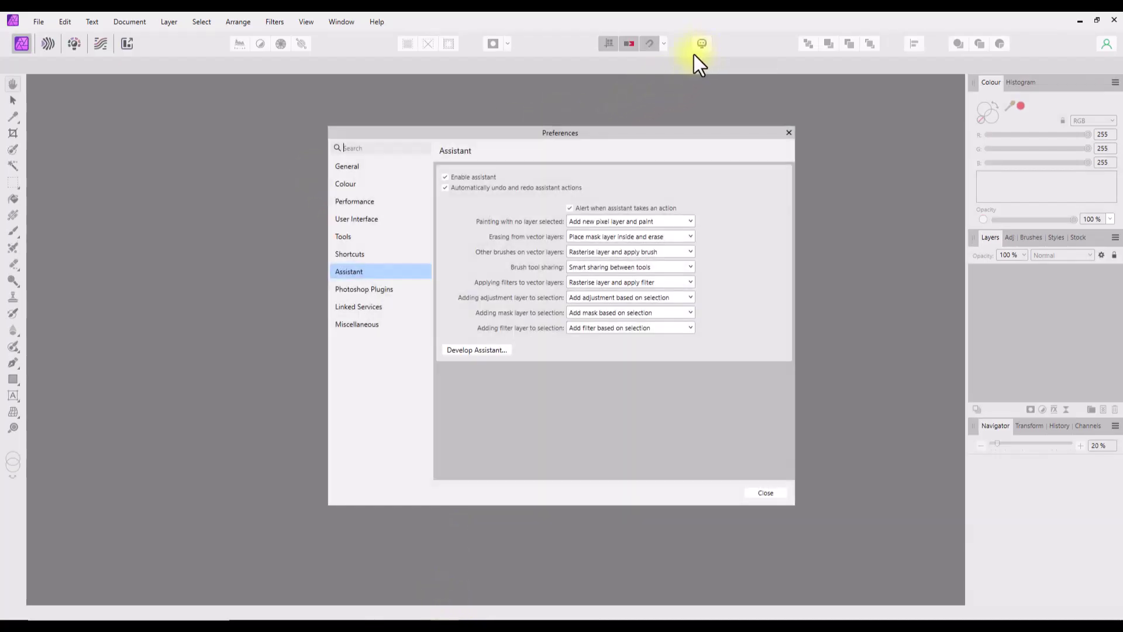
click(355, 253)
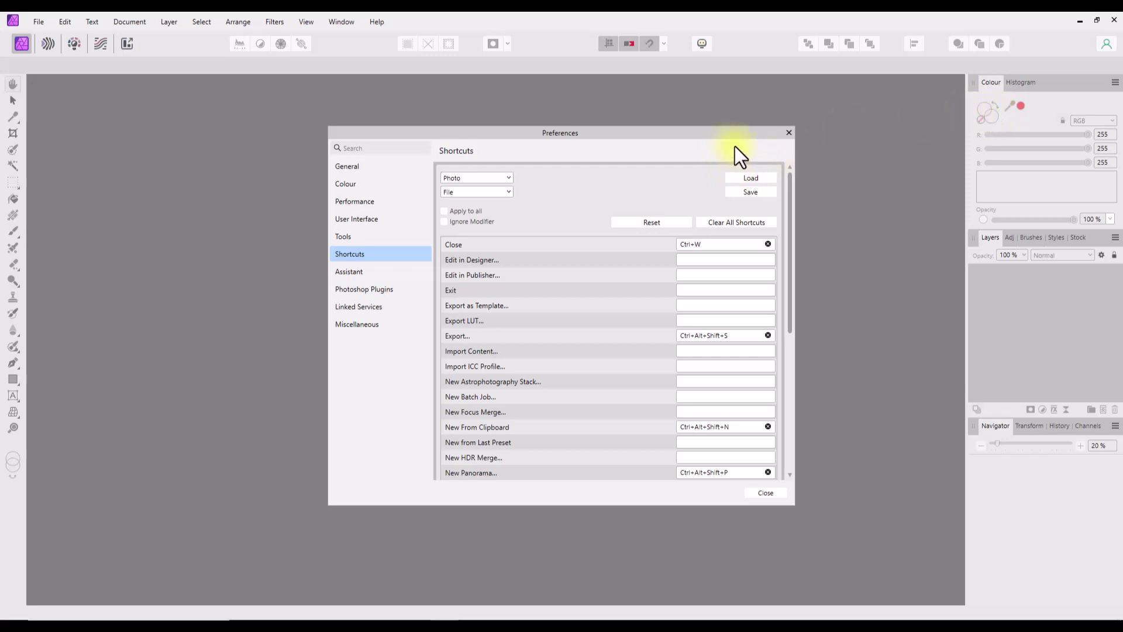
click(790, 132)
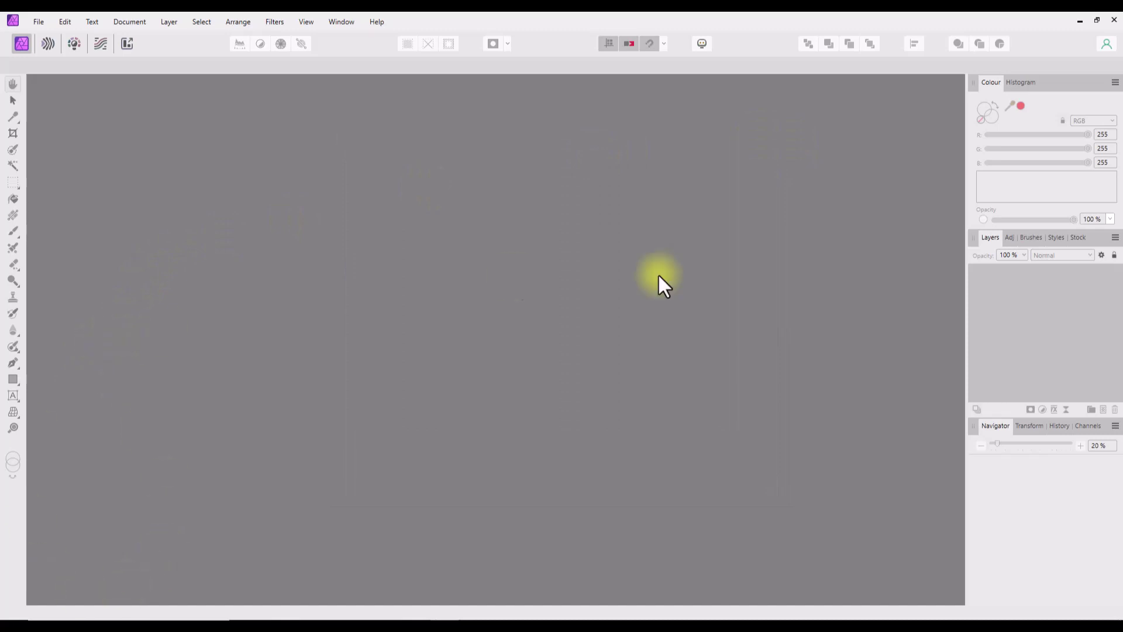
Drag the sunset-over-waves Pexels photo from the Stock beach results onto the canvas
click(1073, 237)
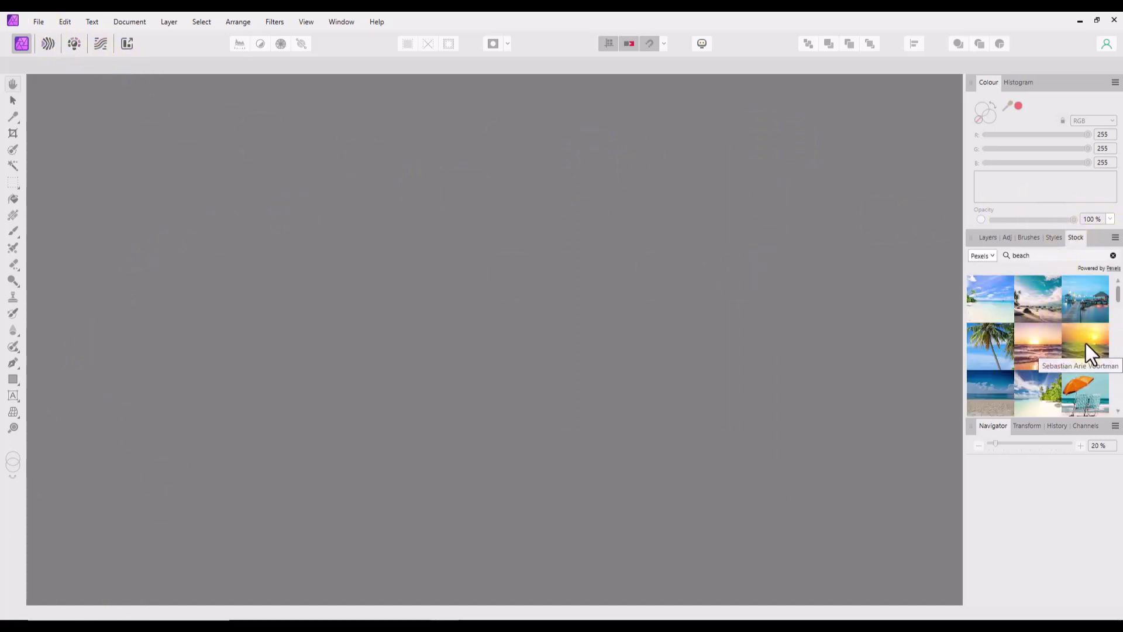
drag(1088, 340, 597, 301)
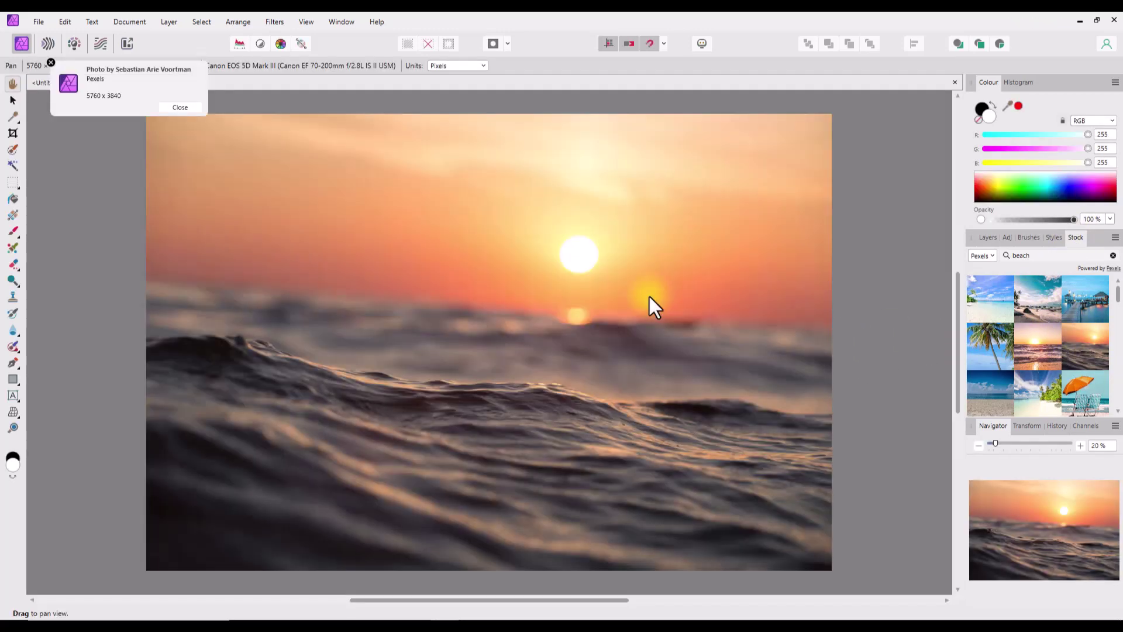
click(658, 350)
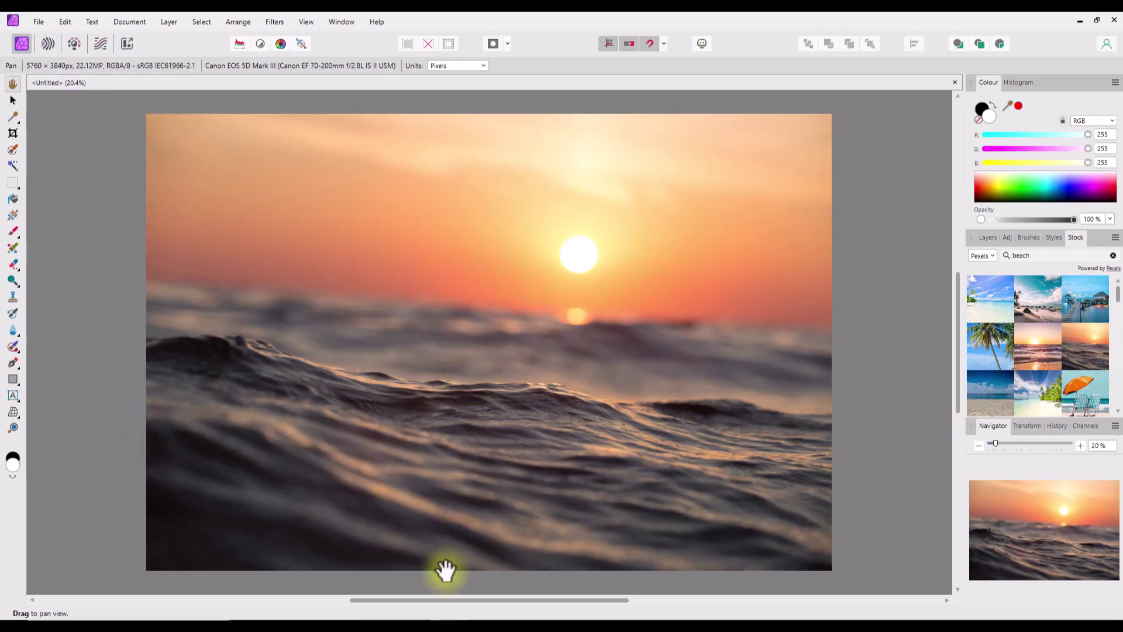
In Affinity Photo 1, open the Stock panel and drag the sunset photo onto the canvas
mouse_move(468, 615)
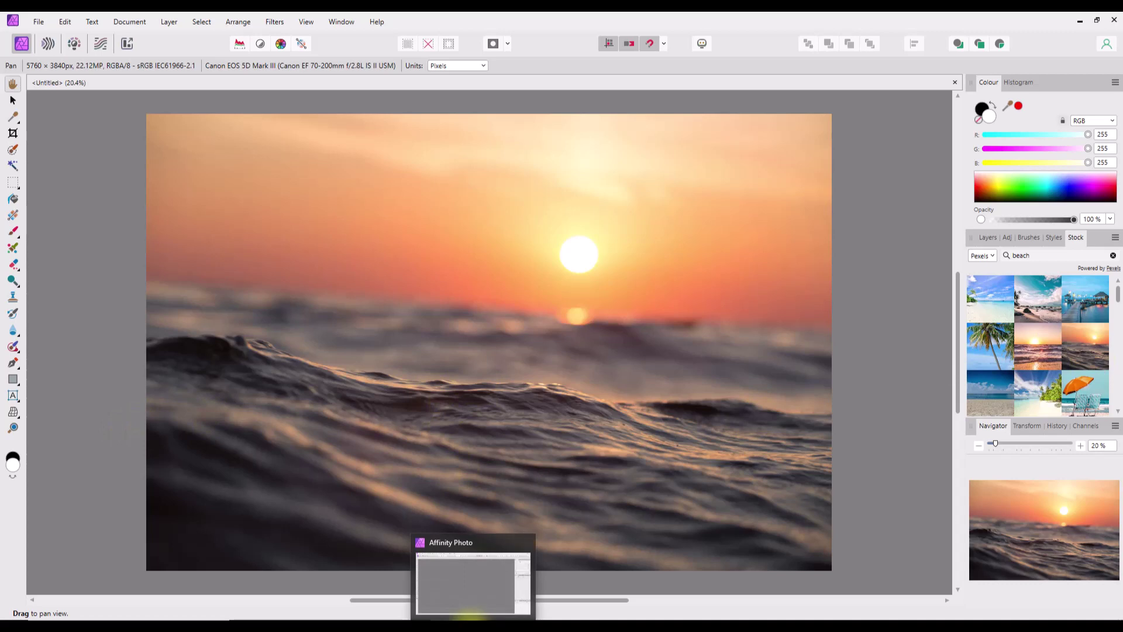
click(468, 576)
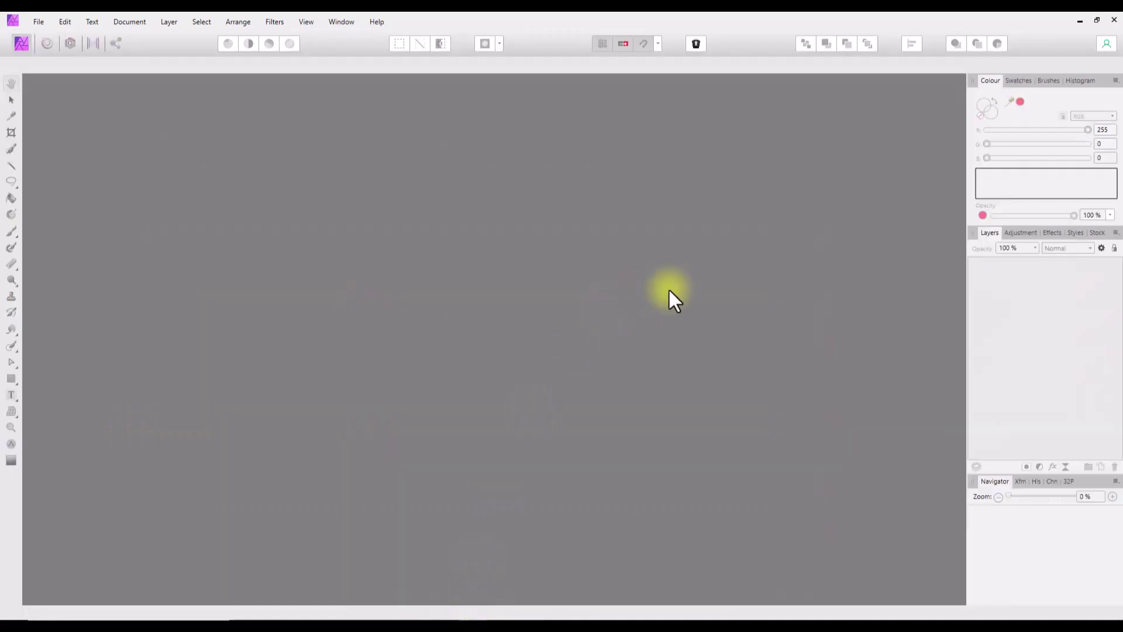
click(1098, 236)
drag(1093, 347, 472, 290)
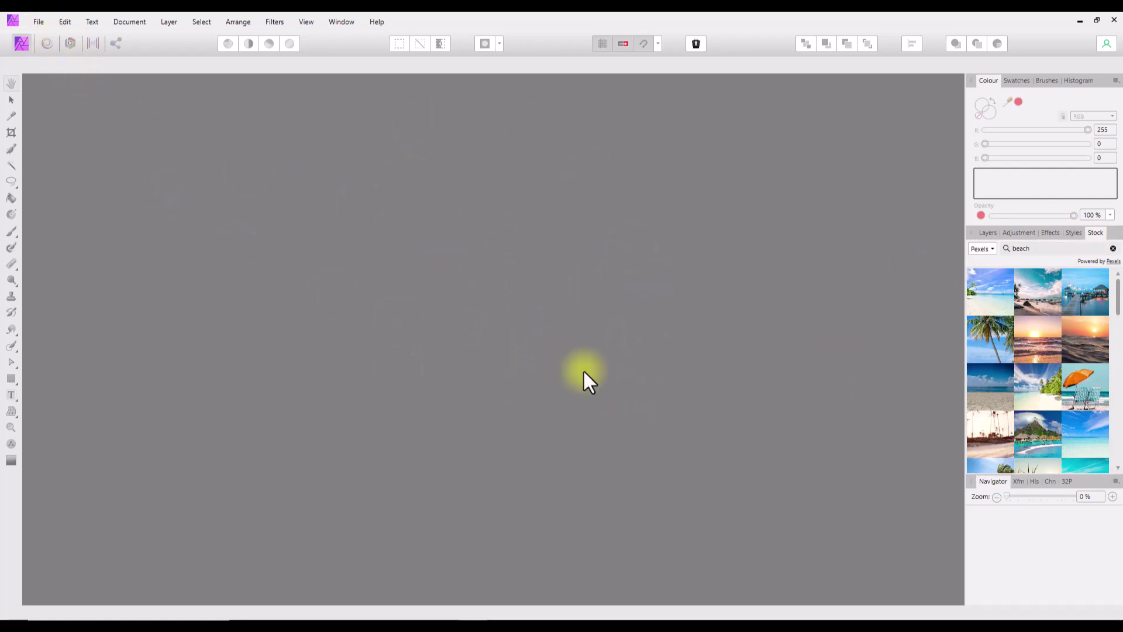
click(291, 388)
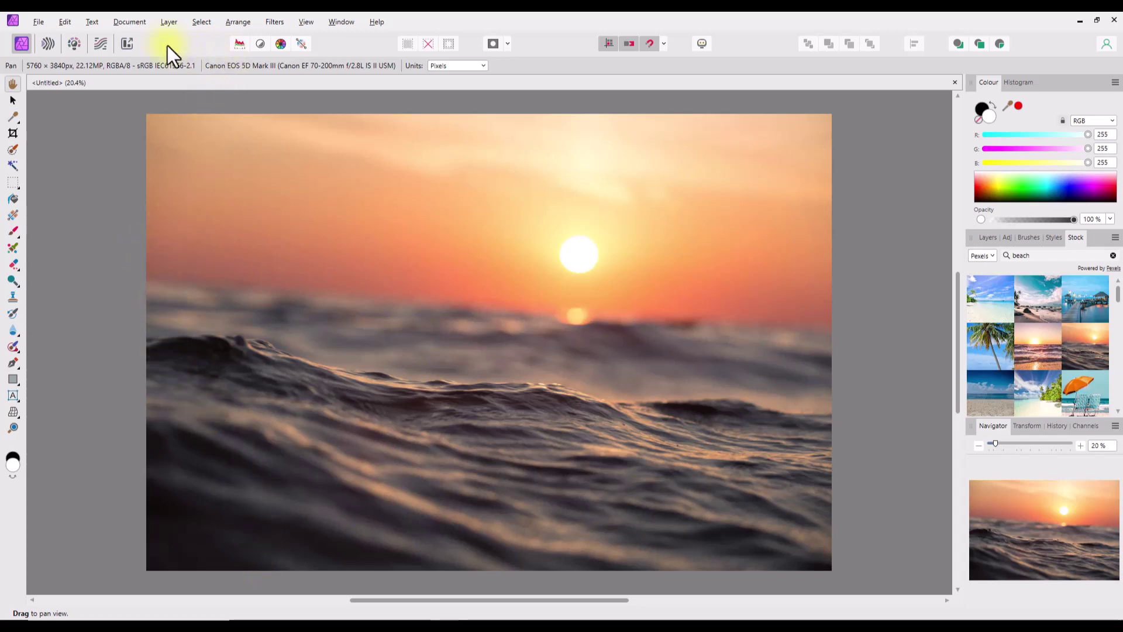
Load AFFshortcuts.afshort from Documents into the Shortcuts preferences, then close Preferences
click(701, 44)
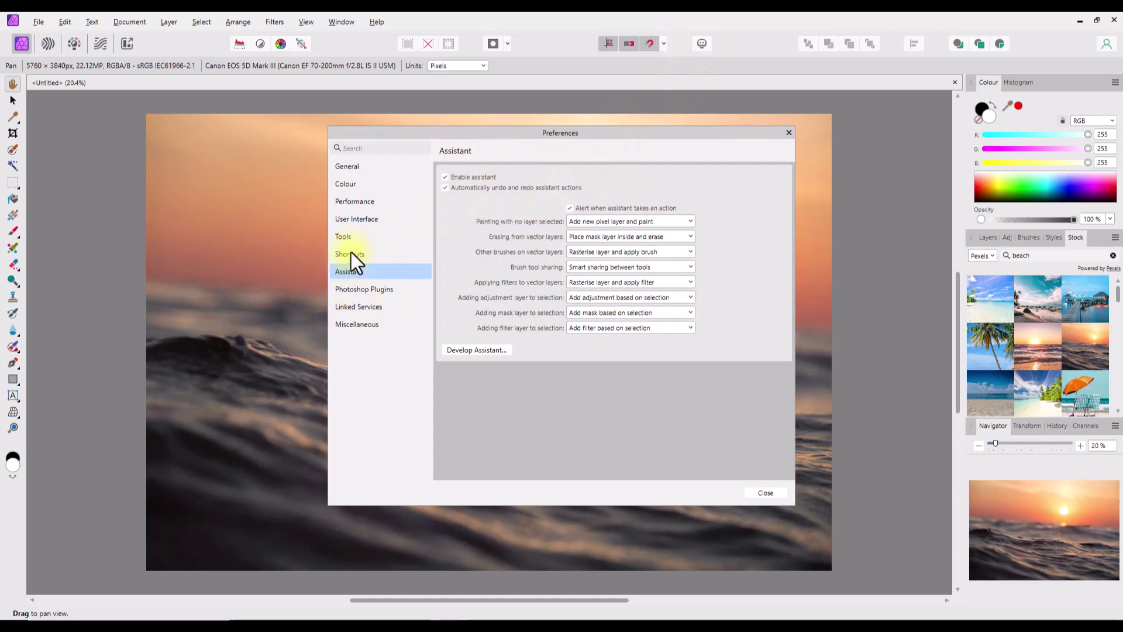
click(353, 255)
click(751, 178)
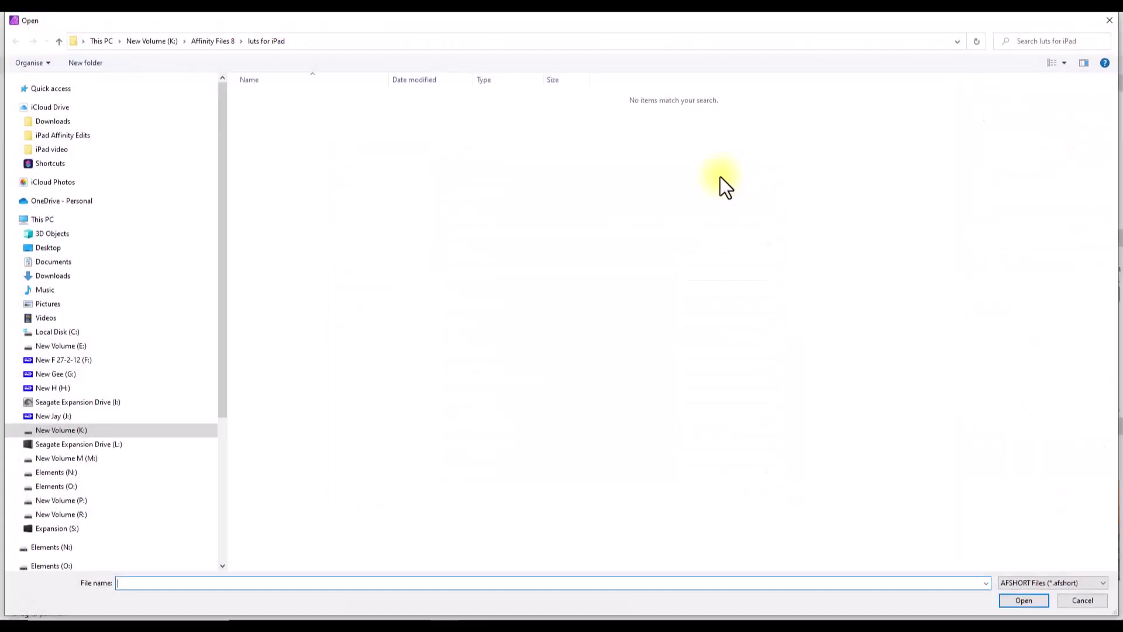
click(53, 262)
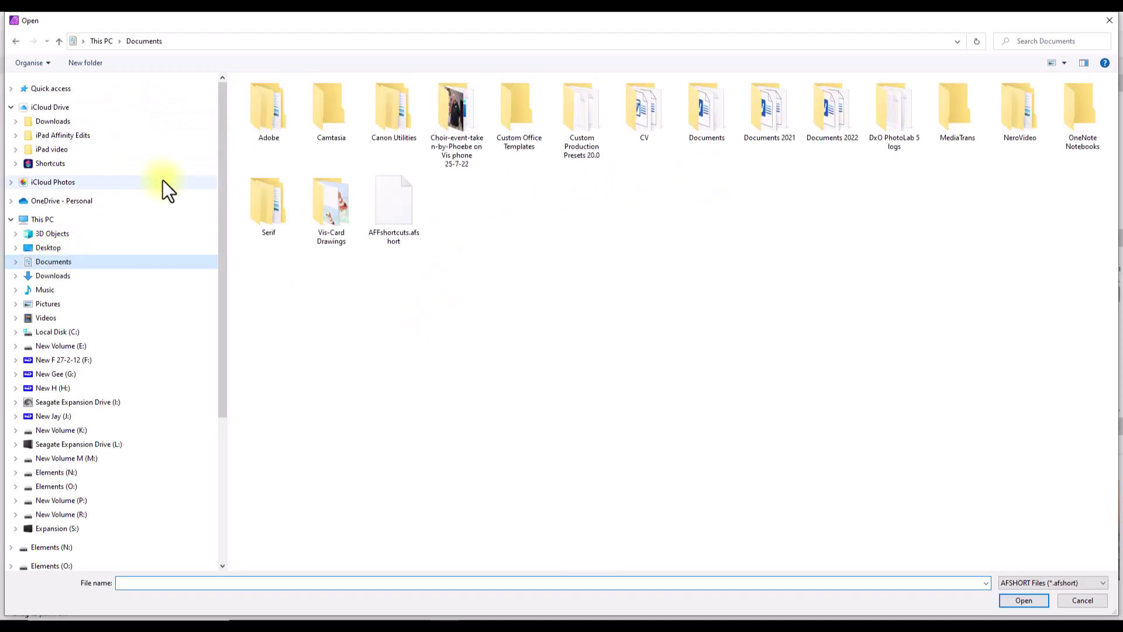
click(395, 205)
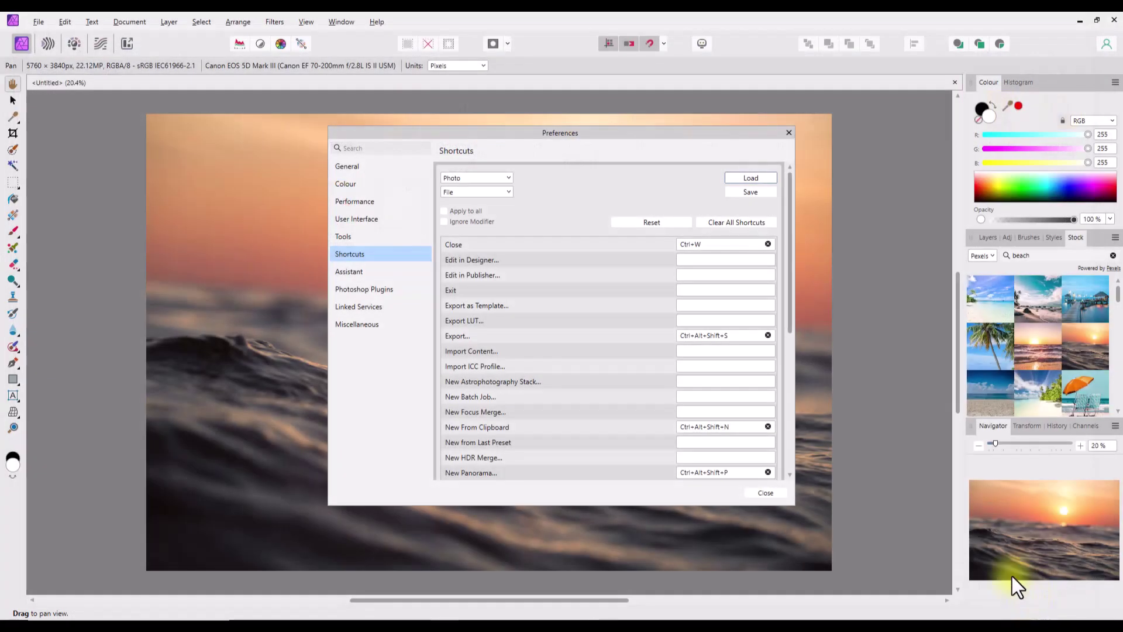
click(1024, 600)
click(790, 133)
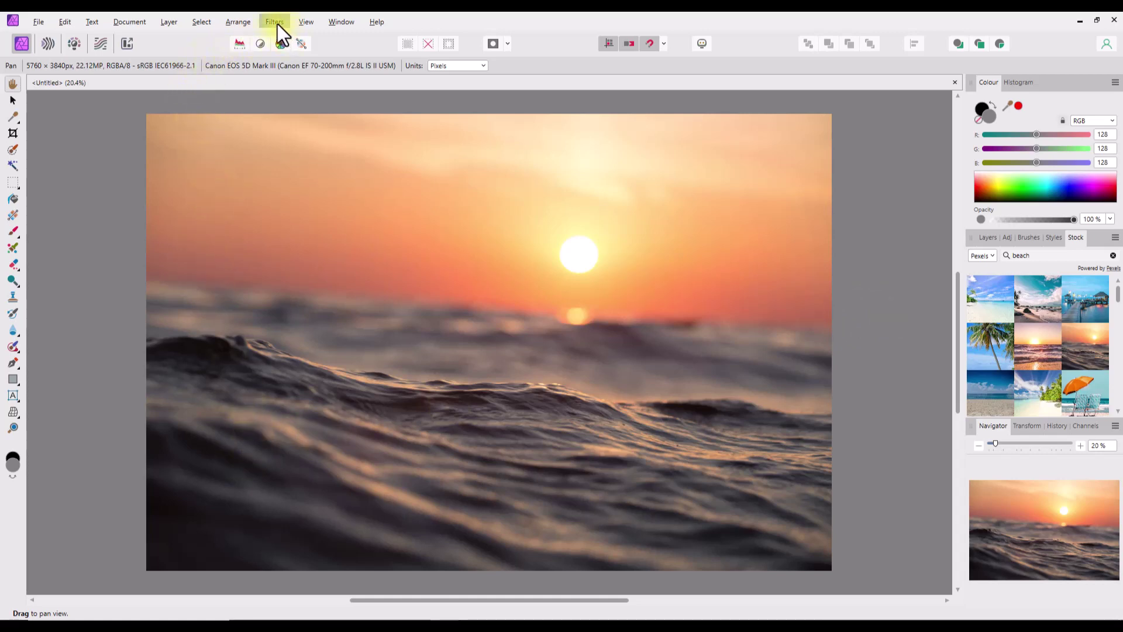
click(247, 23)
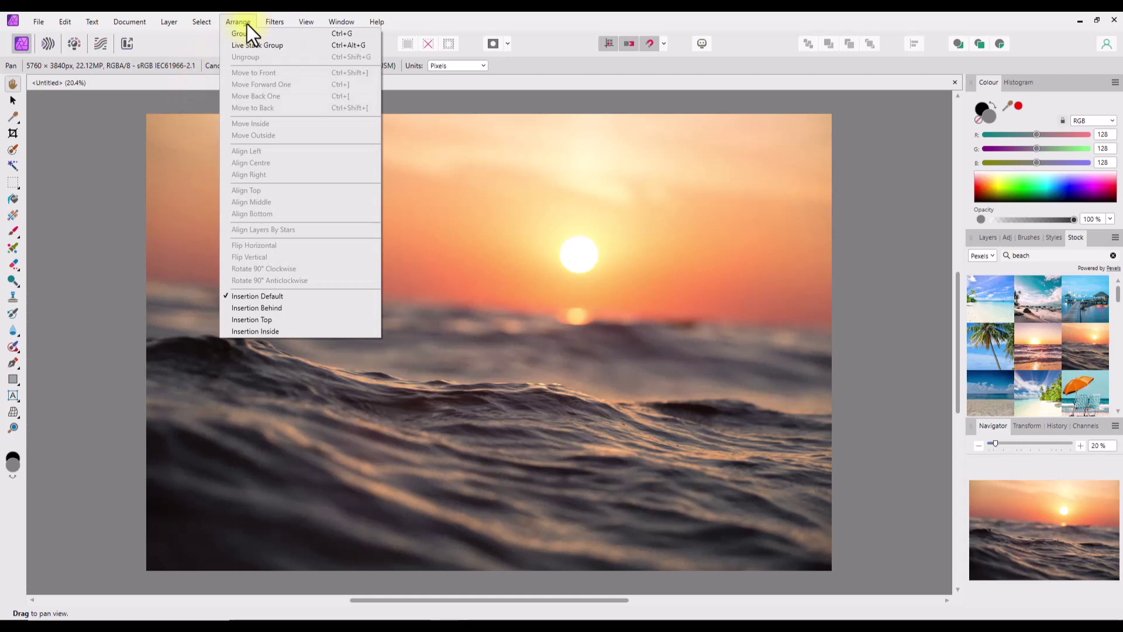
mouse_move(172, 25)
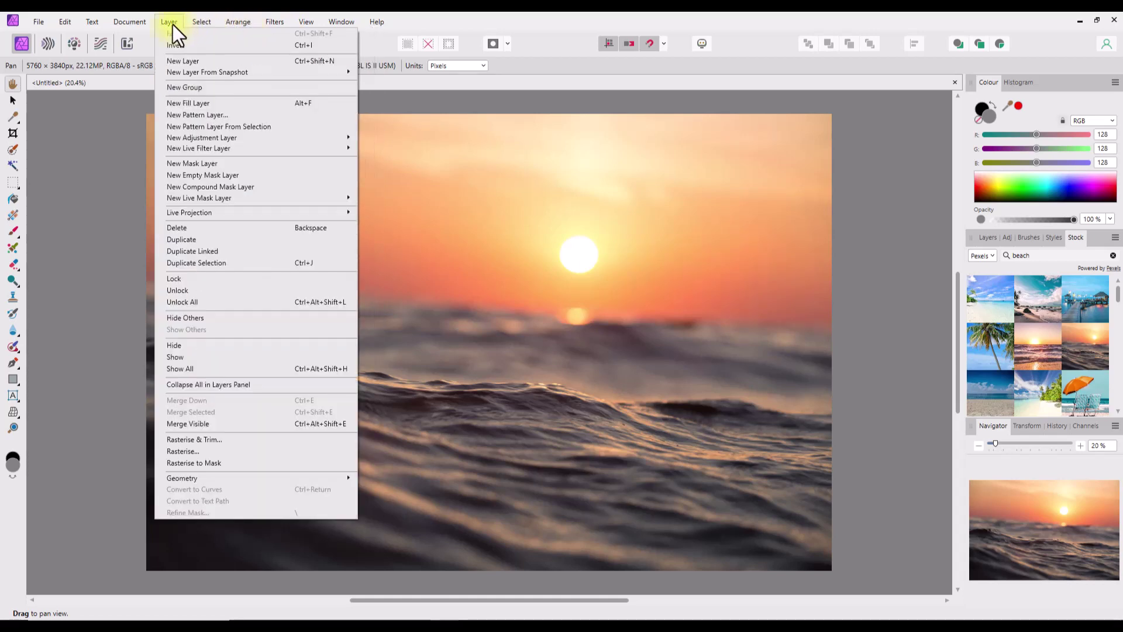
mouse_move(133, 23)
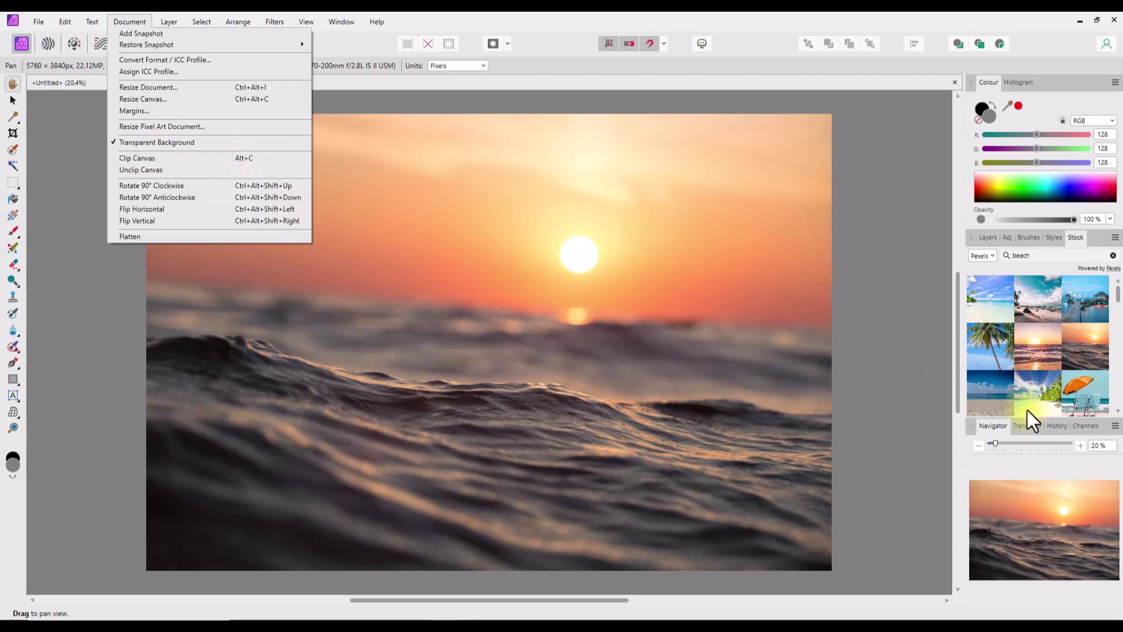
click(551, 23)
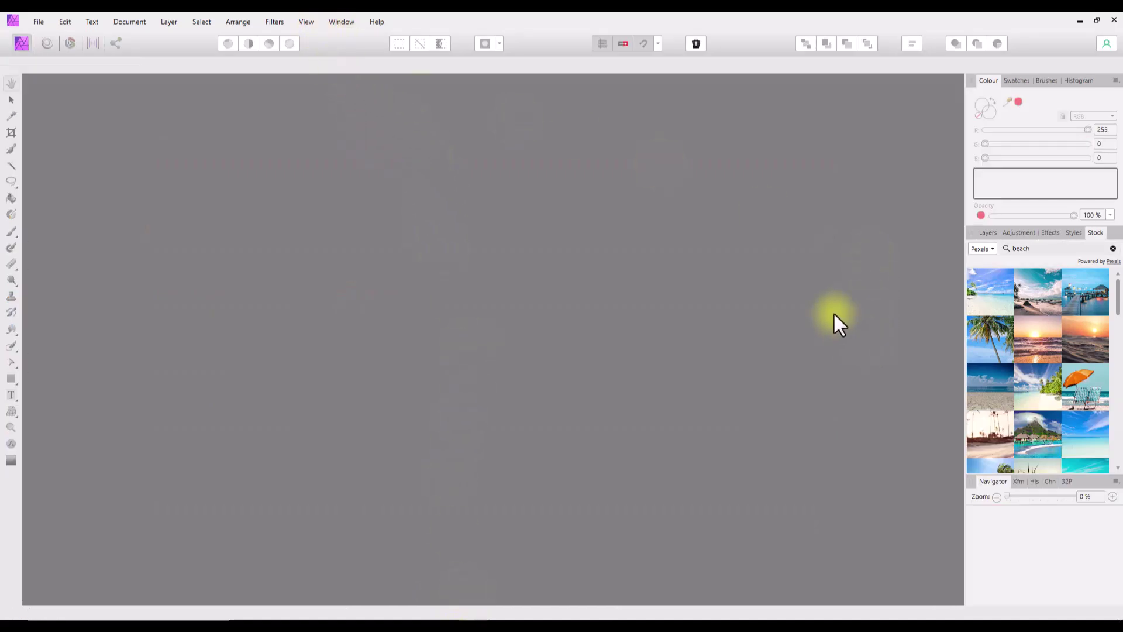
In Affinity Photo 1, show Layers, review the View > Studio panel list, and check Effects
click(995, 233)
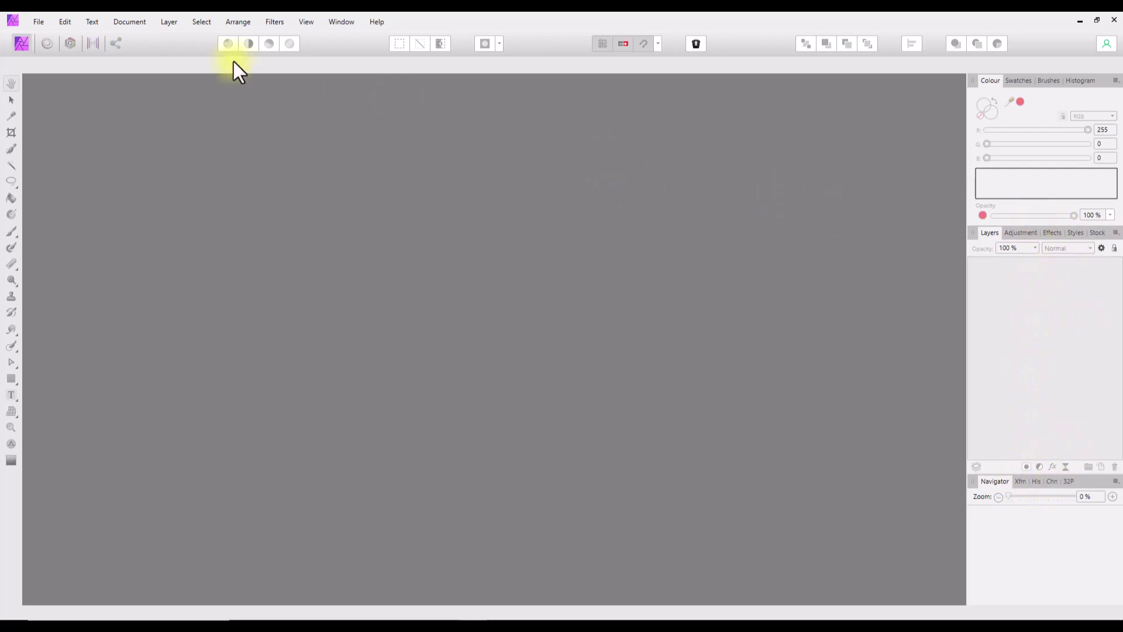
click(311, 23)
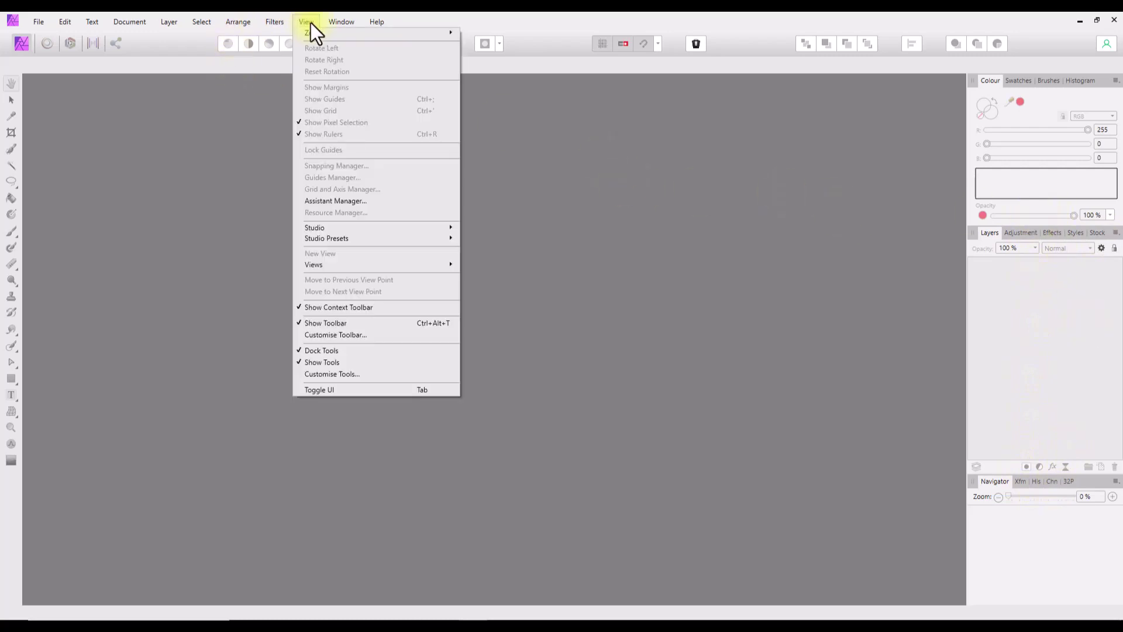
mouse_move(394, 230)
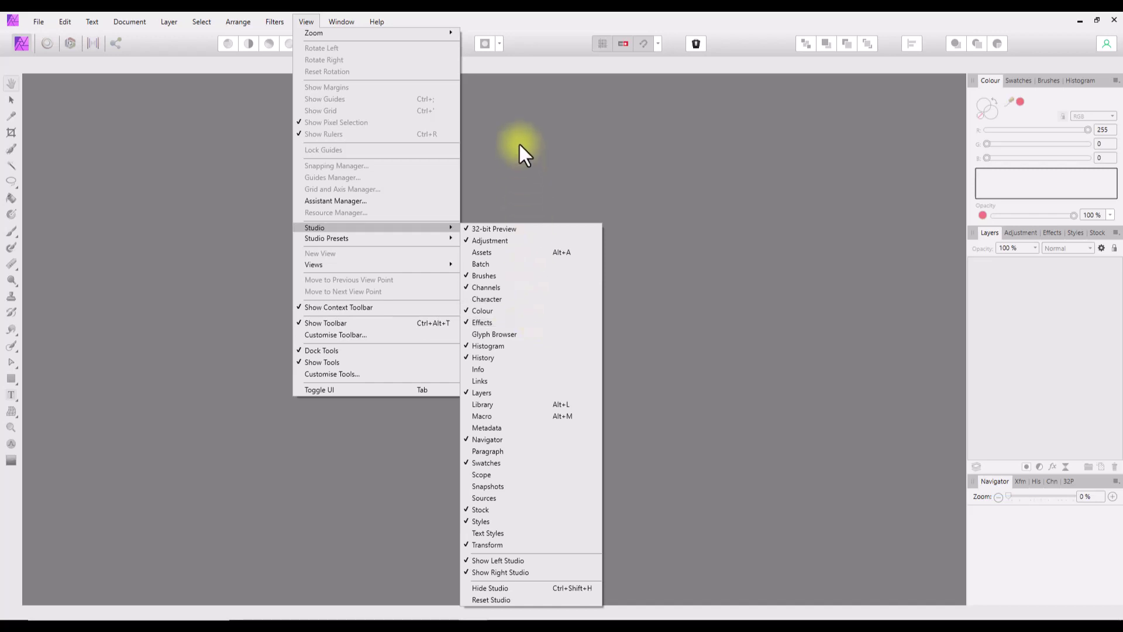
click(534, 16)
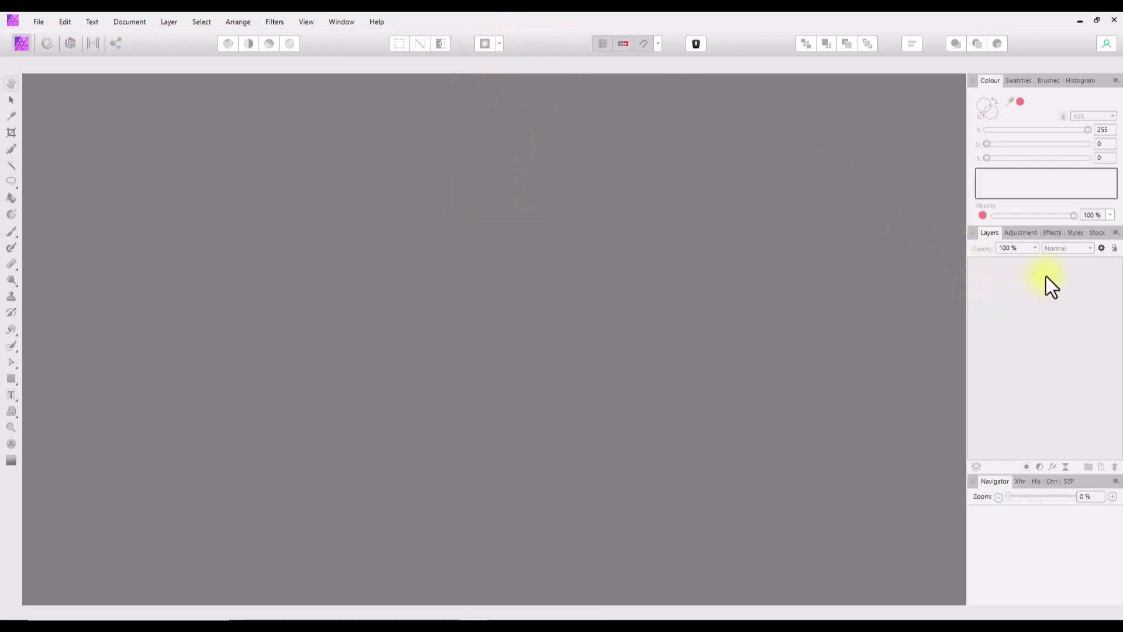
click(1052, 233)
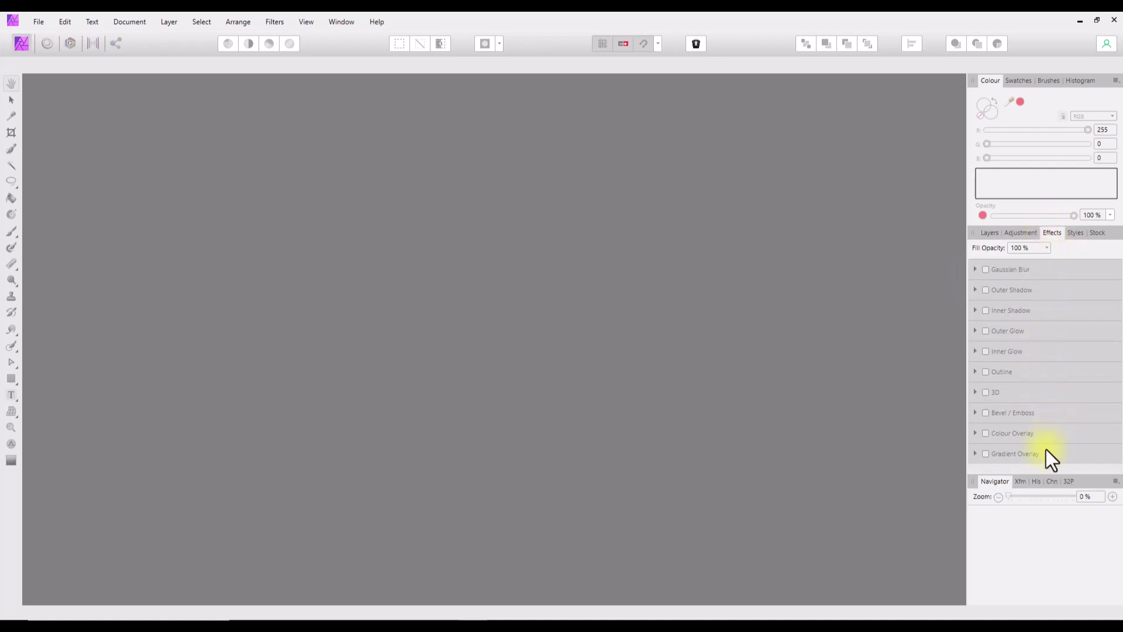
click(989, 233)
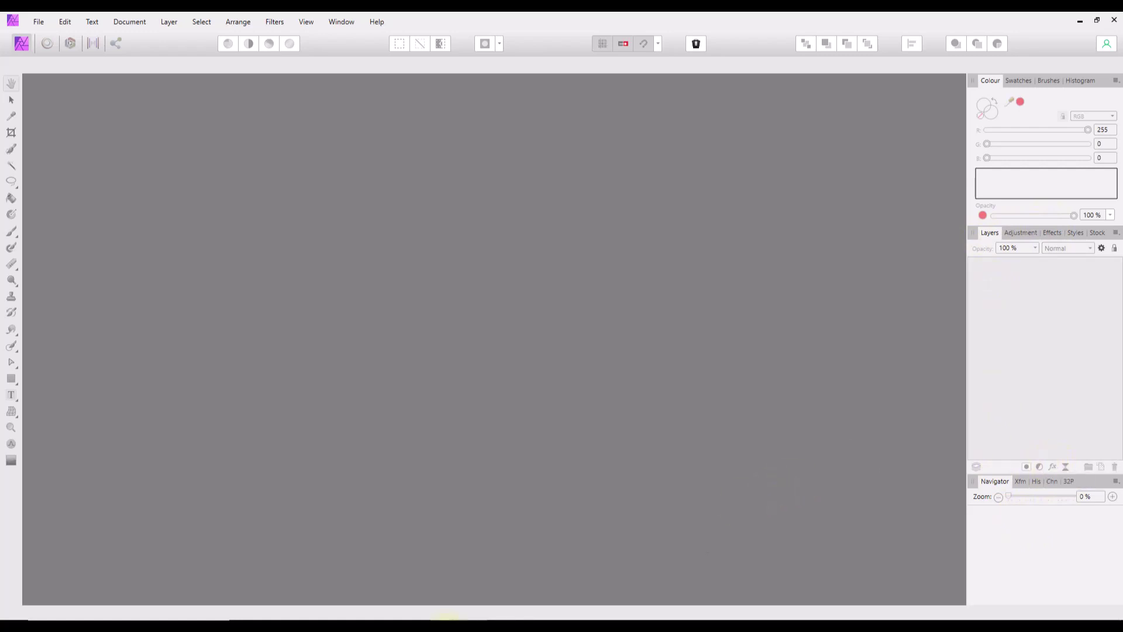
In Affinity Photo 2, add the Quick FX panel to the studio and scroll its list
mouse_move(444, 614)
click(441, 591)
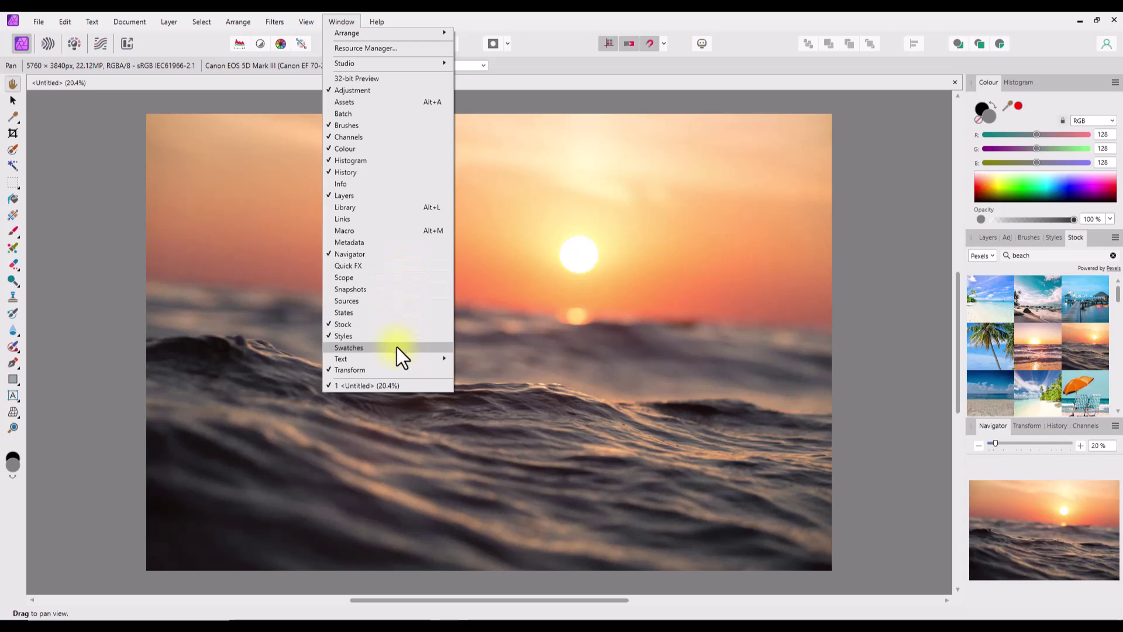
click(353, 266)
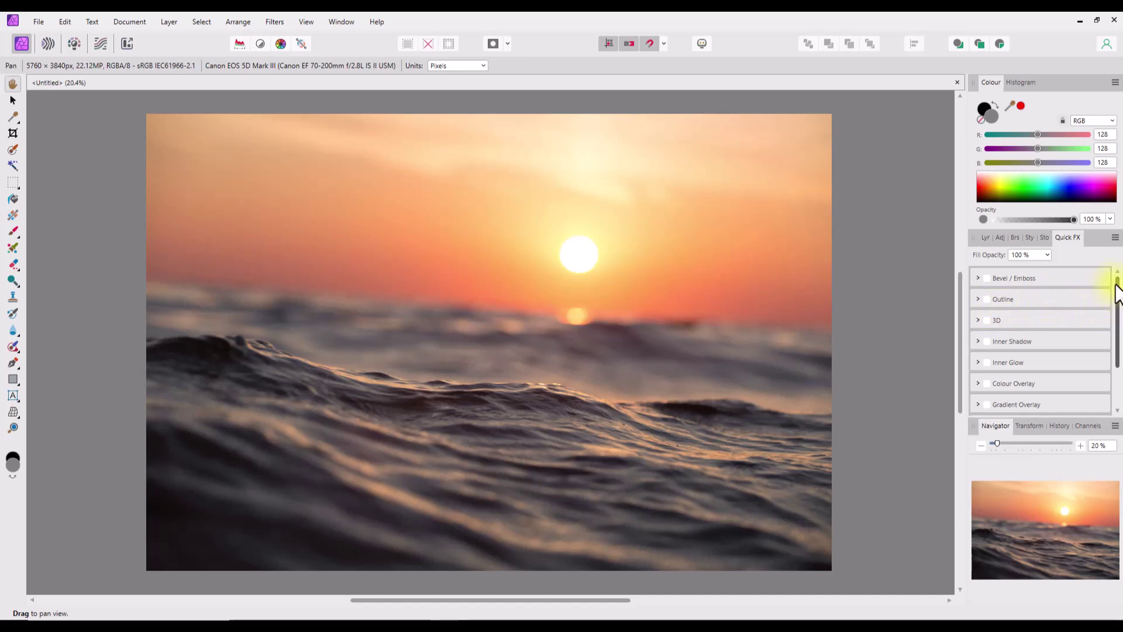
mouse_move(1118, 291)
mouse_down()
mouse_move(1121, 351)
mouse_move(1115, 280)
mouse_up()
click(985, 237)
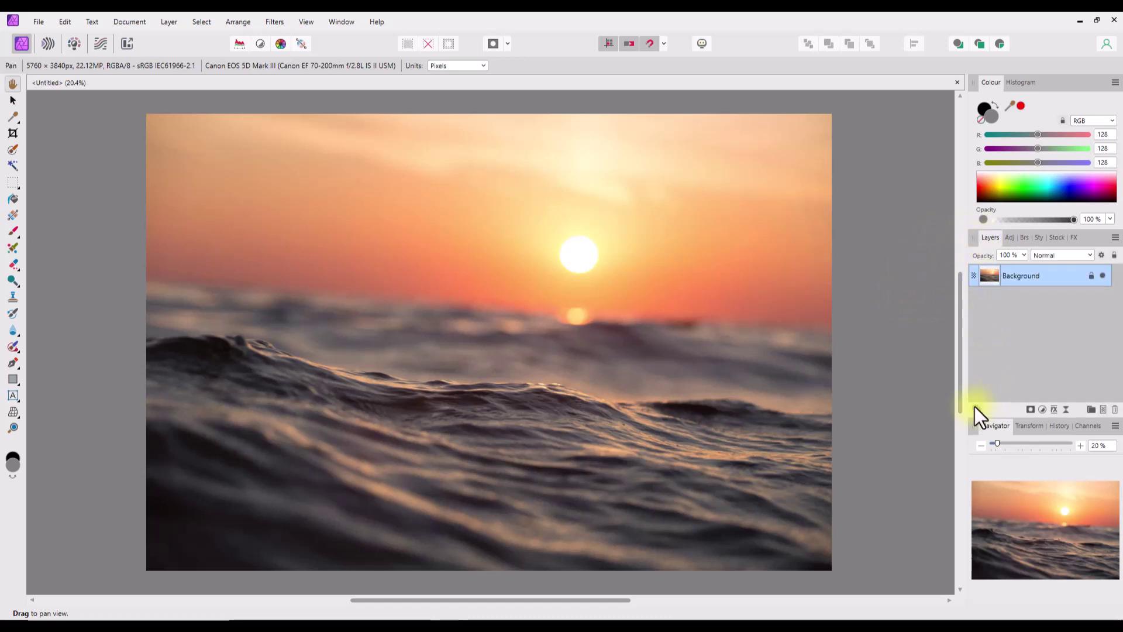
click(1054, 409)
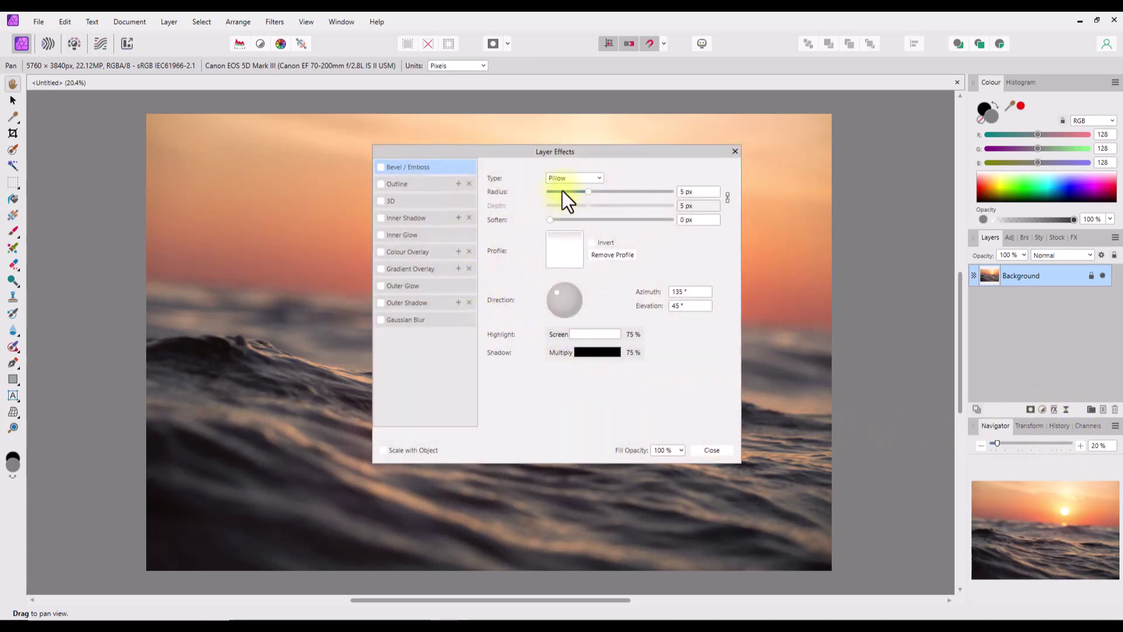
drag(634, 157, 564, 142)
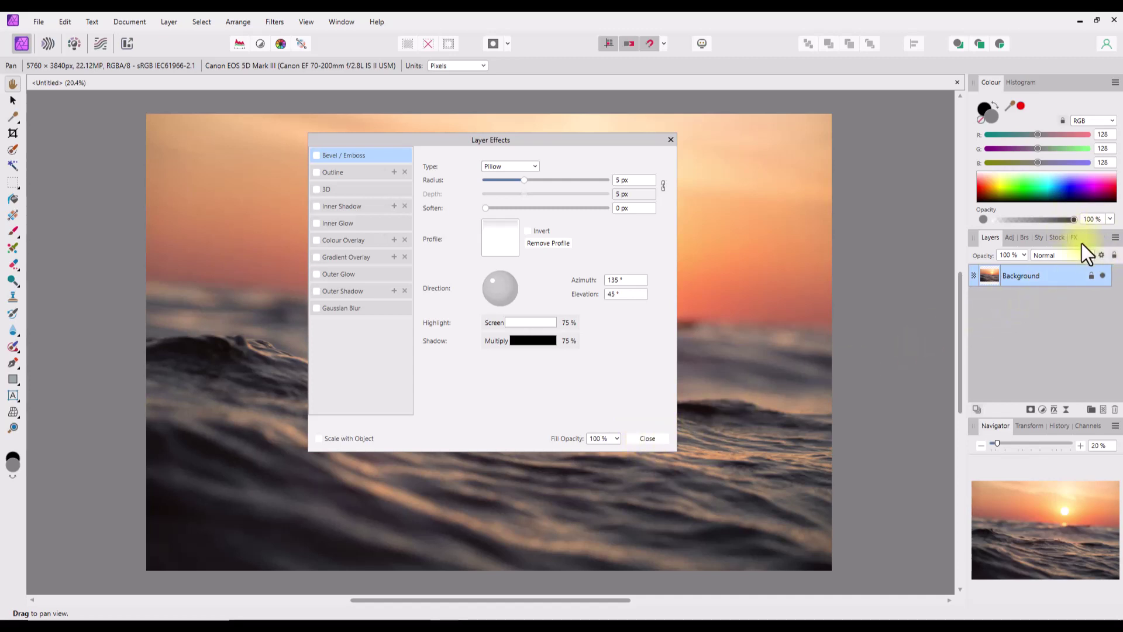
Close Layer Effects and compare the studio panel lists of Affinity Photo 2 and Affinity Photo 1
click(671, 140)
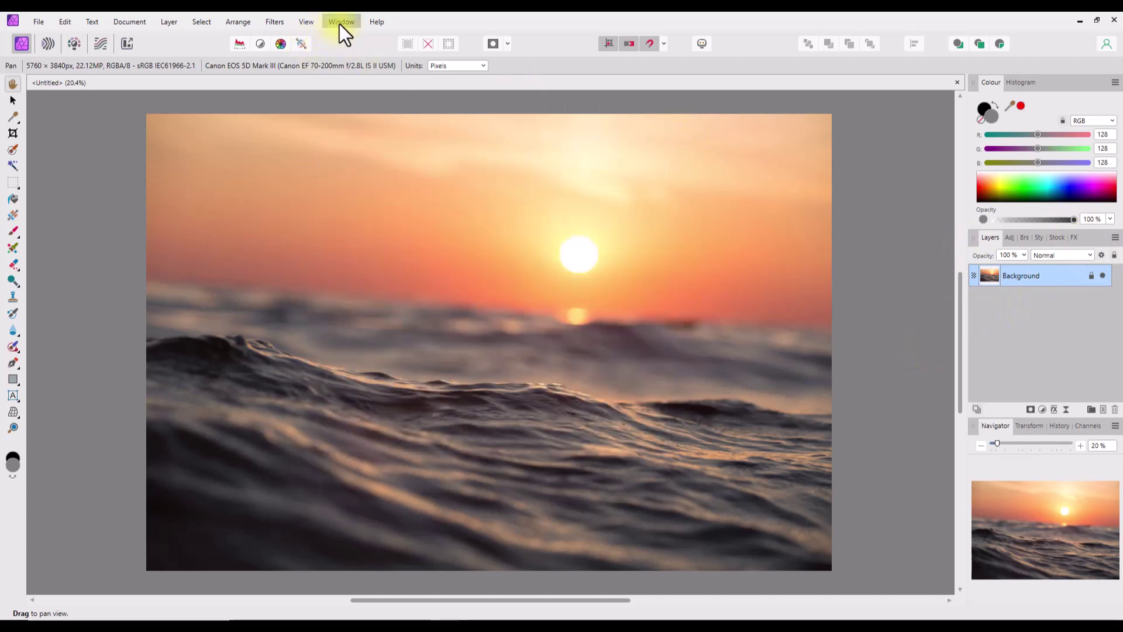
click(339, 24)
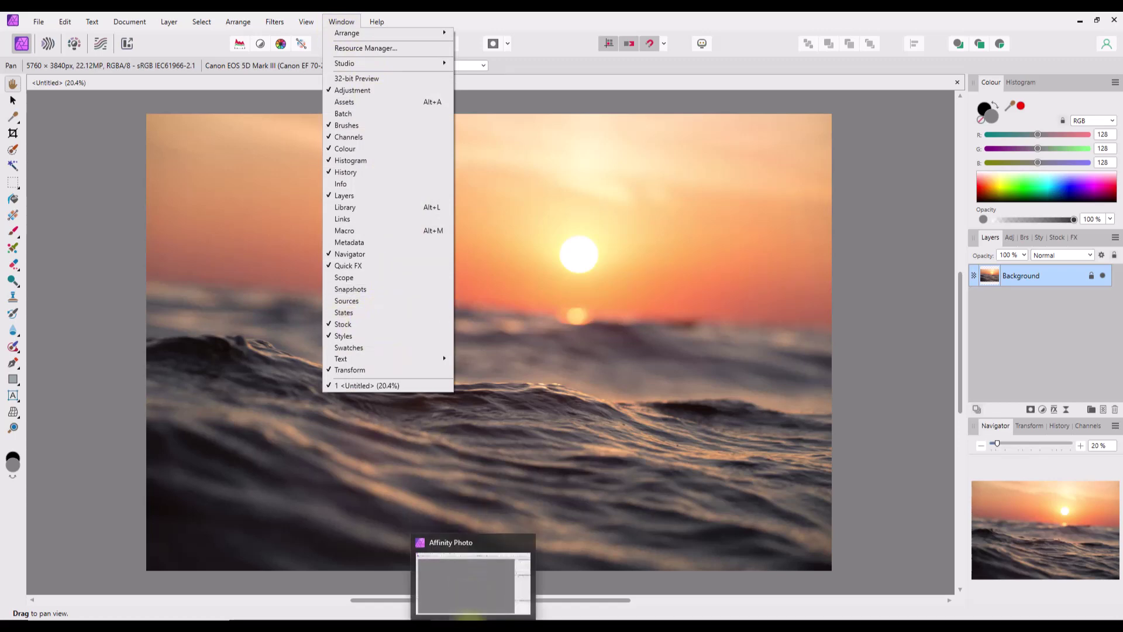
click(462, 559)
click(306, 22)
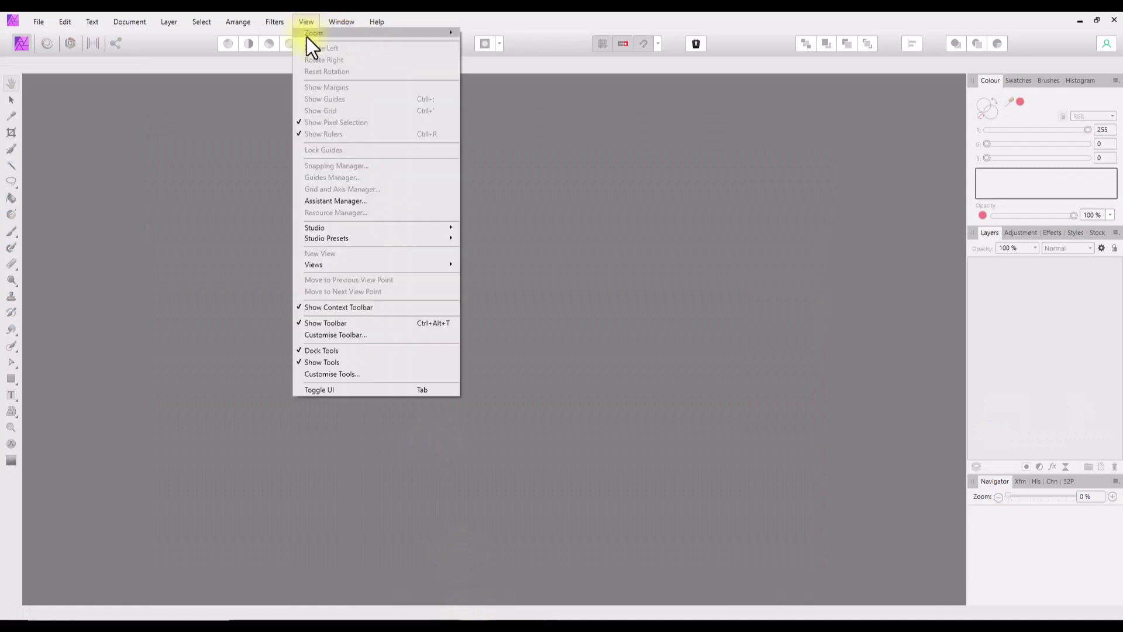
mouse_move(388, 229)
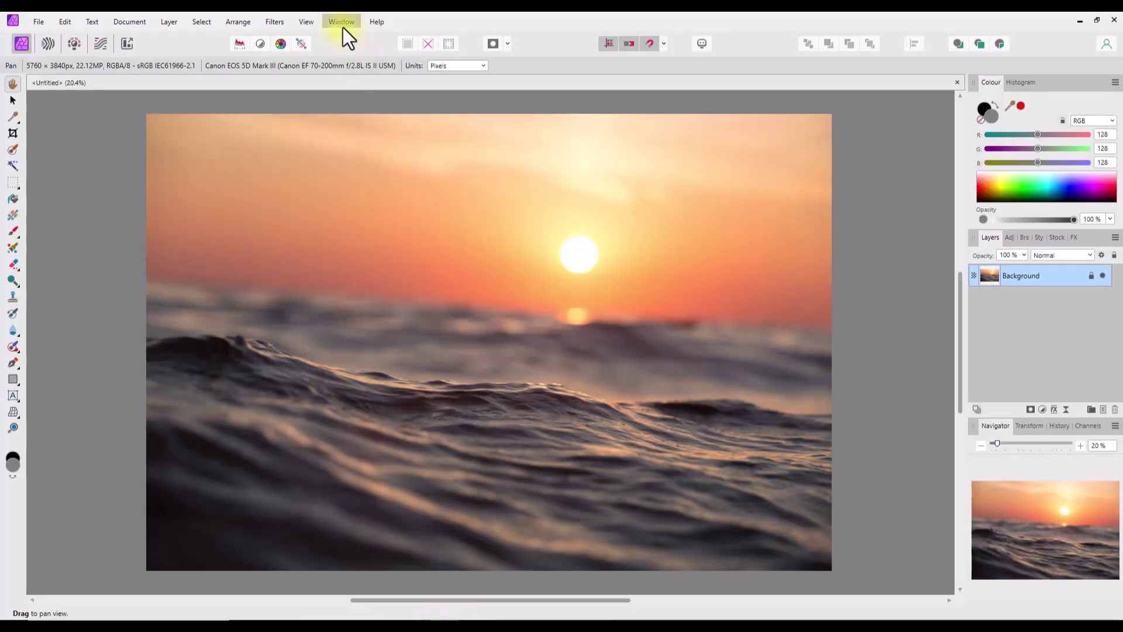
click(342, 24)
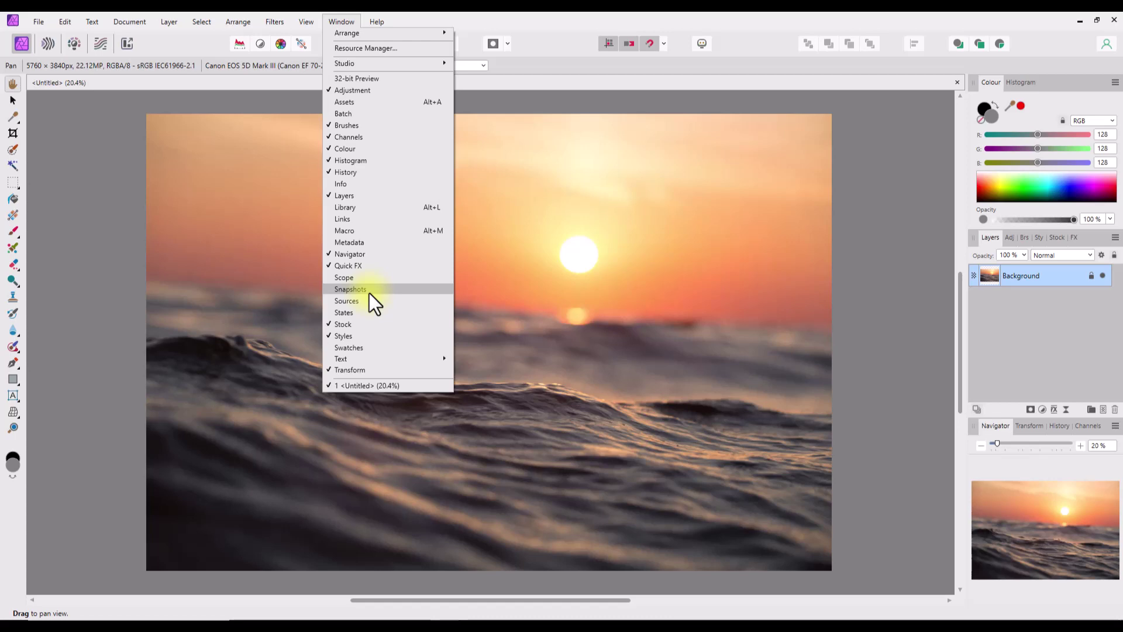
Dismiss the Window menu so the sunset photo is fully visible
click(548, 16)
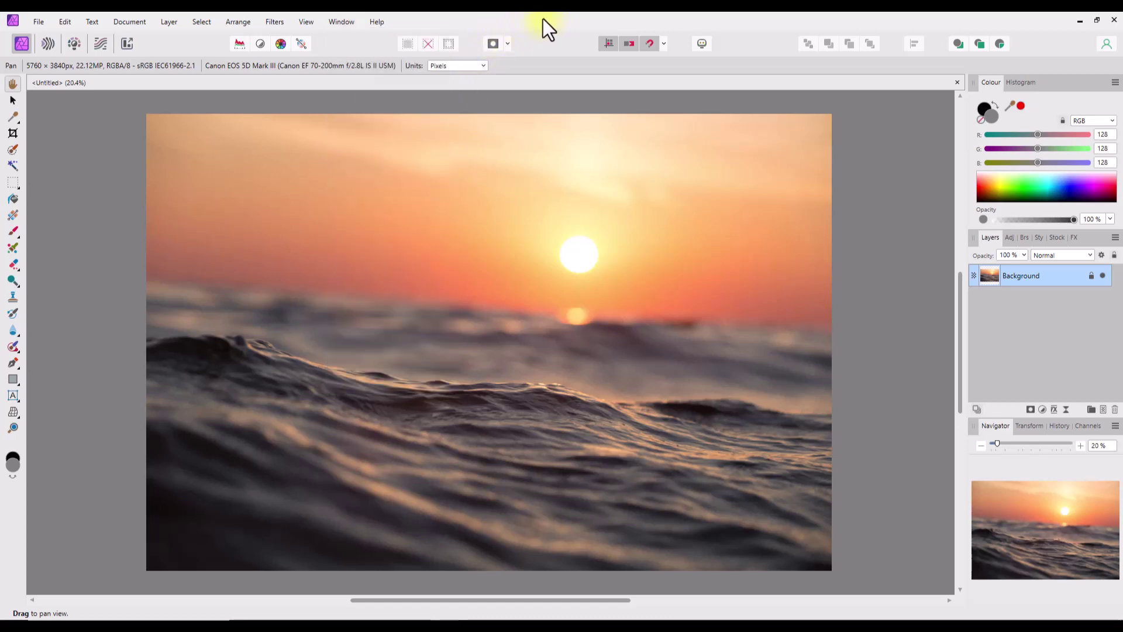